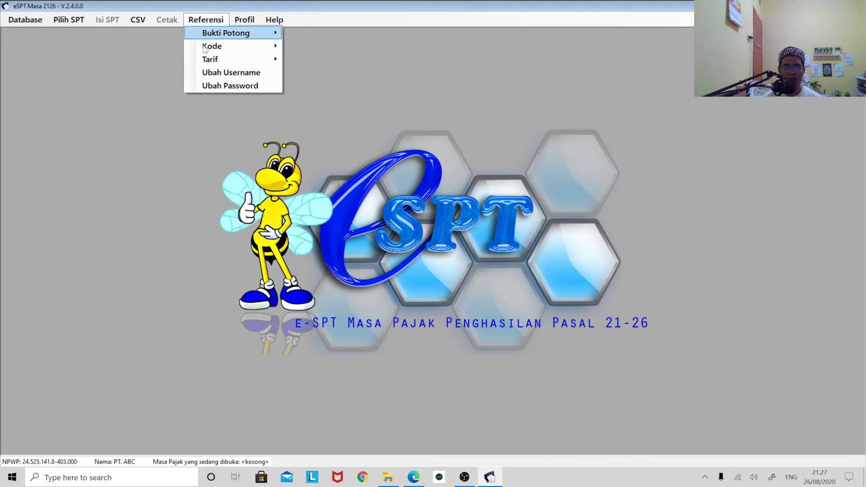
Step: View the Ubah Password form with its old and new password fields, and close it
left_click(216, 84)
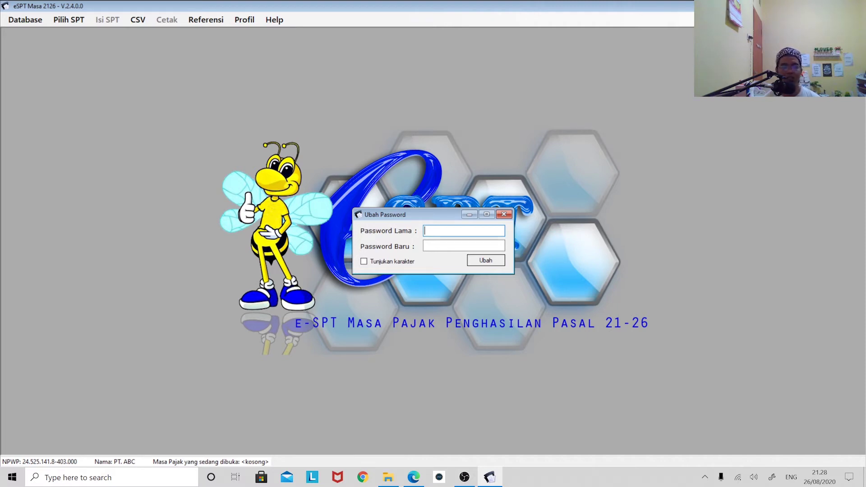
left_click(503, 215)
Step: Review the PTKP rate table's 54.000.000 row and the blank form for a new entry, closing without saving
left_click(206, 20)
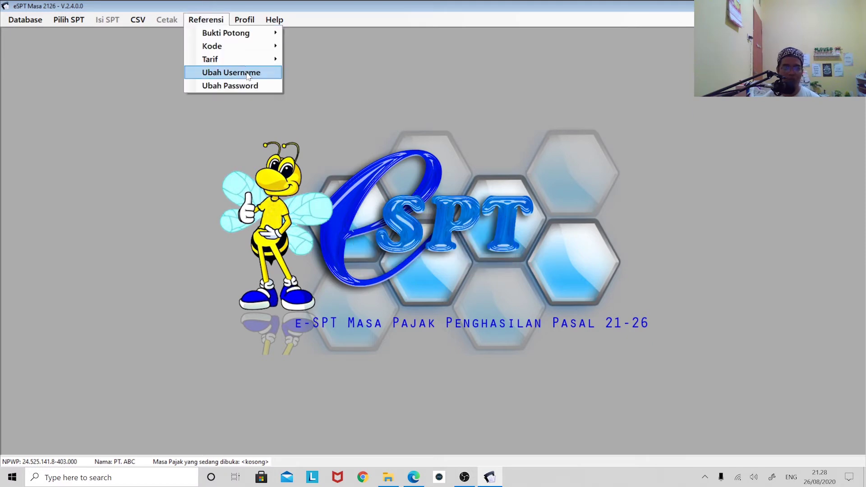
mouse_move(243, 60)
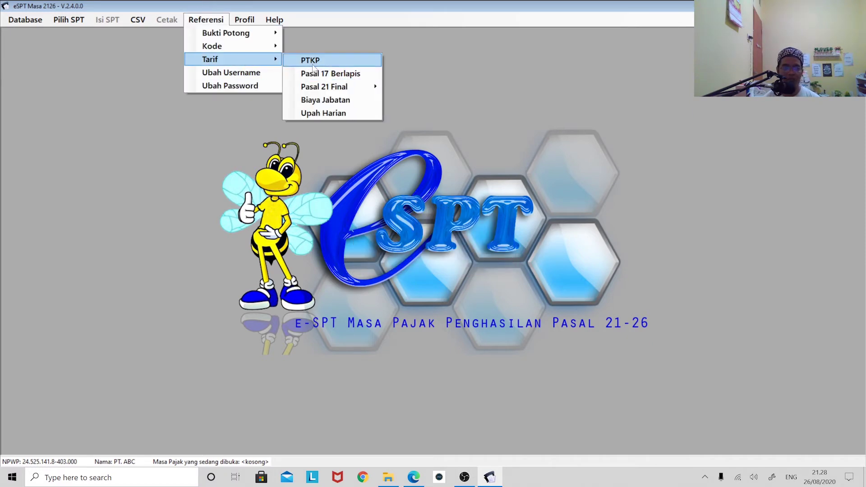
left_click(309, 61)
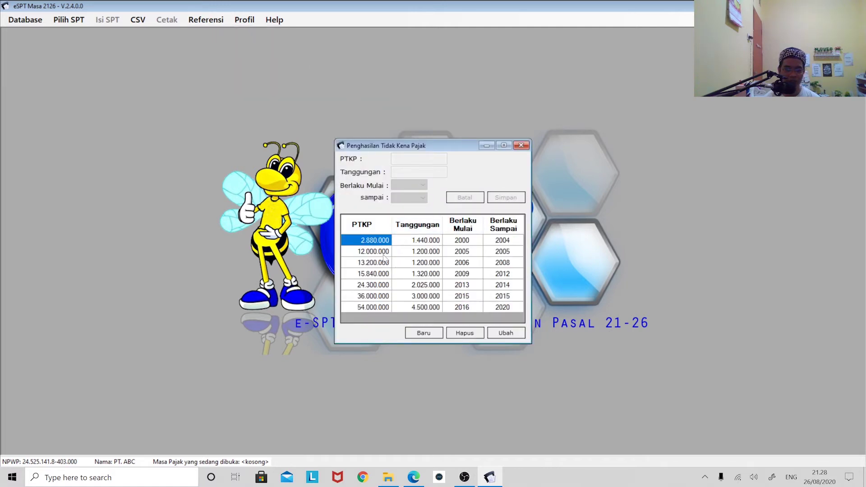
left_click(365, 310)
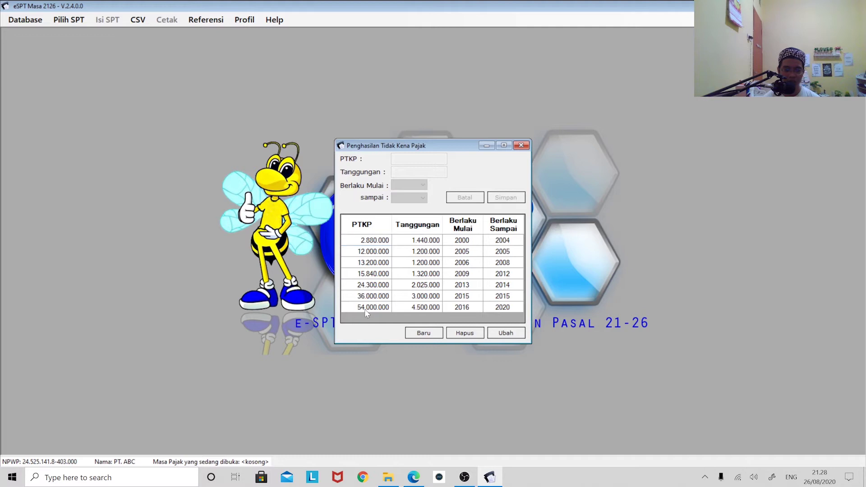
left_click(384, 308)
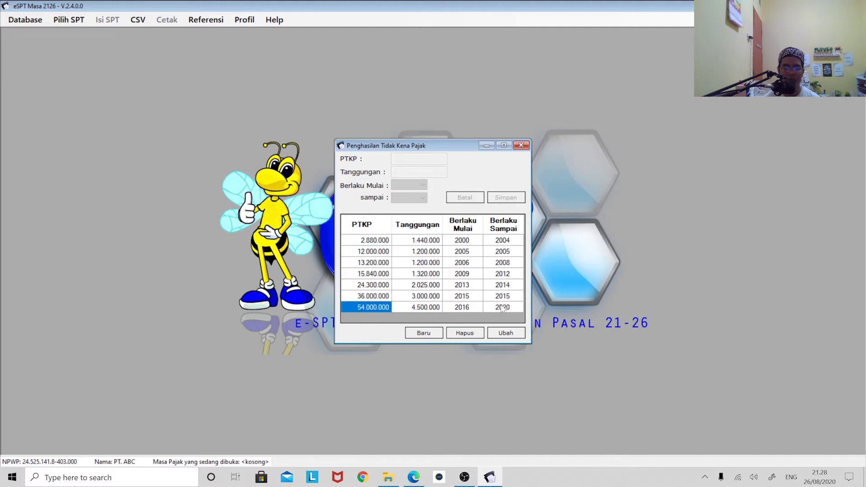
left_click(435, 333)
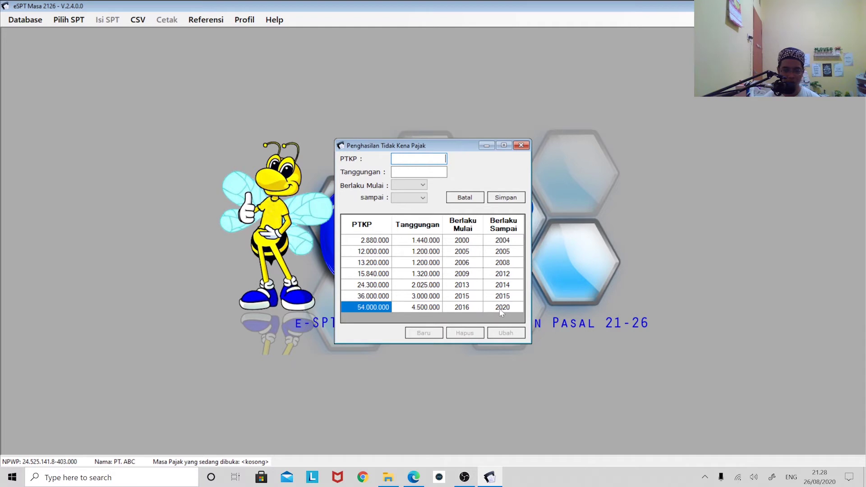
left_click(520, 145)
Step: Set the end year of validity for the 54.000.000 PTKP row to 2023, save it, and close the table
left_click(205, 19)
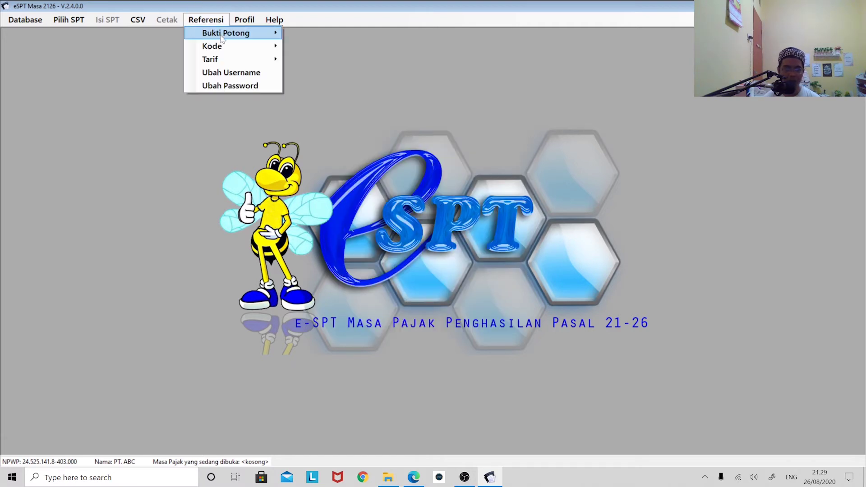
mouse_move(226, 55)
left_click(310, 60)
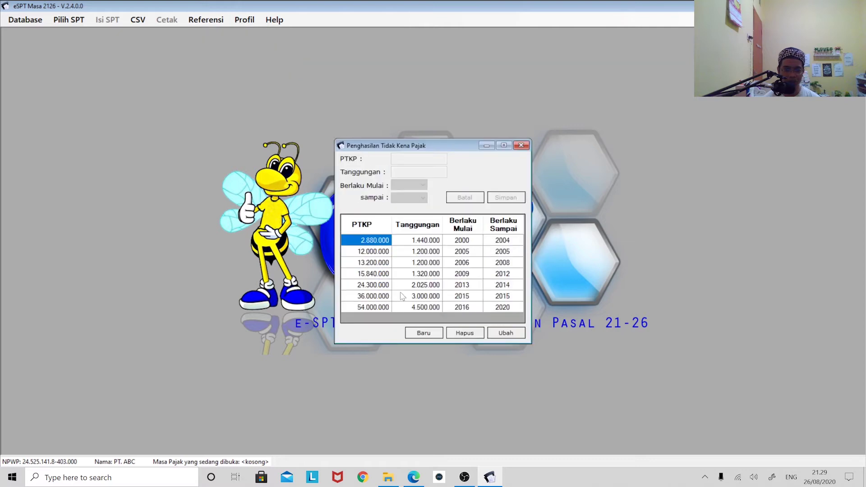
left_click(405, 307)
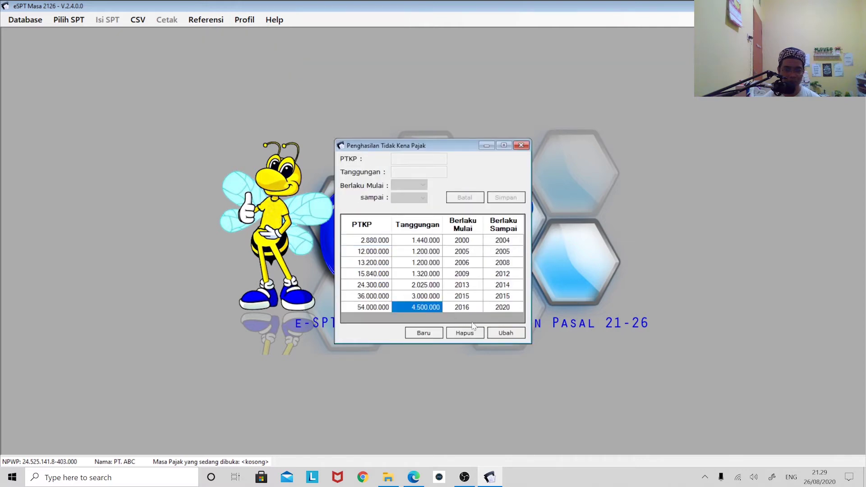
left_click(506, 333)
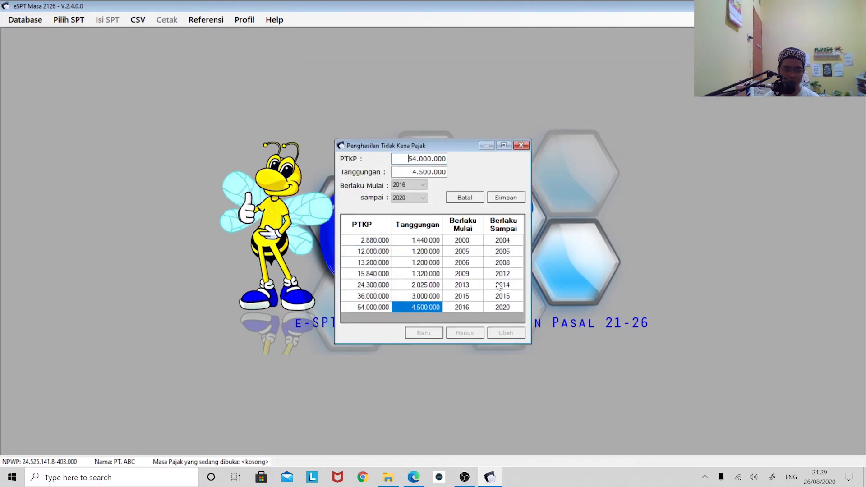
left_click(419, 198)
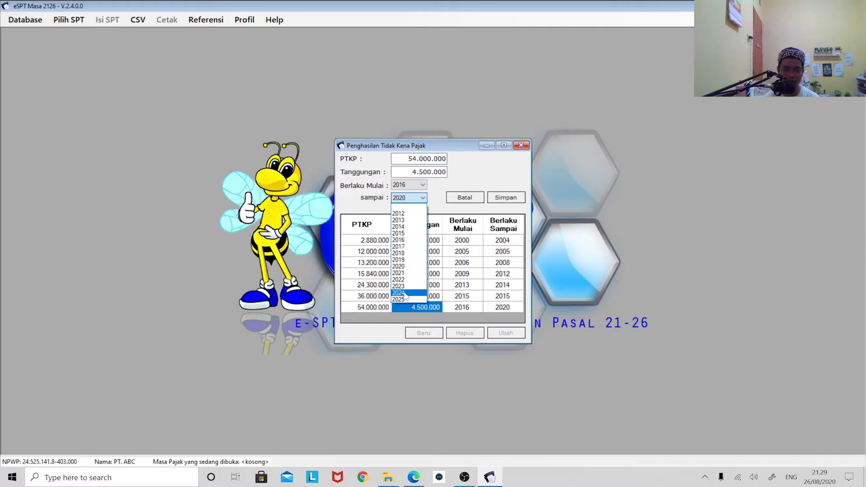
left_click(401, 299)
left_click(424, 198)
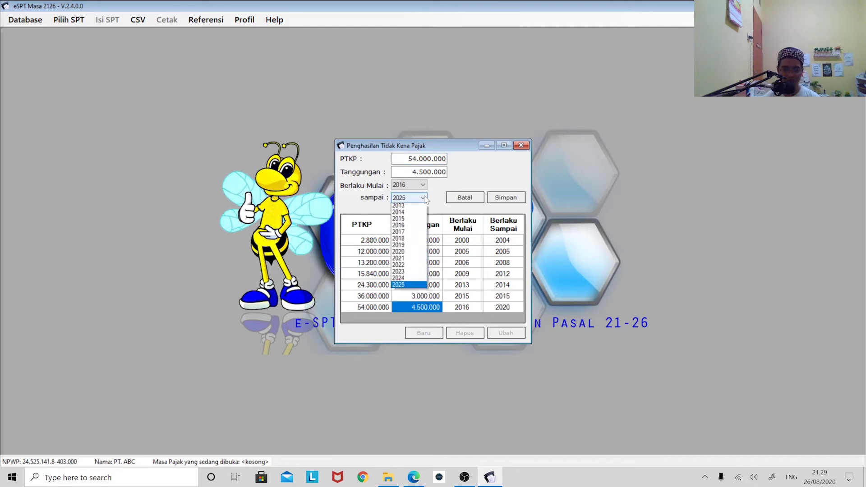
scroll(408, 243, "up", 2)
left_click(401, 285)
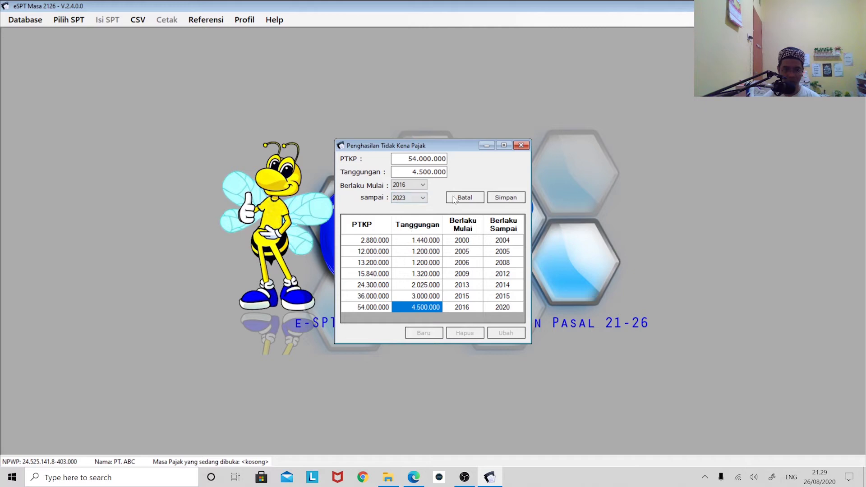
left_click(515, 203)
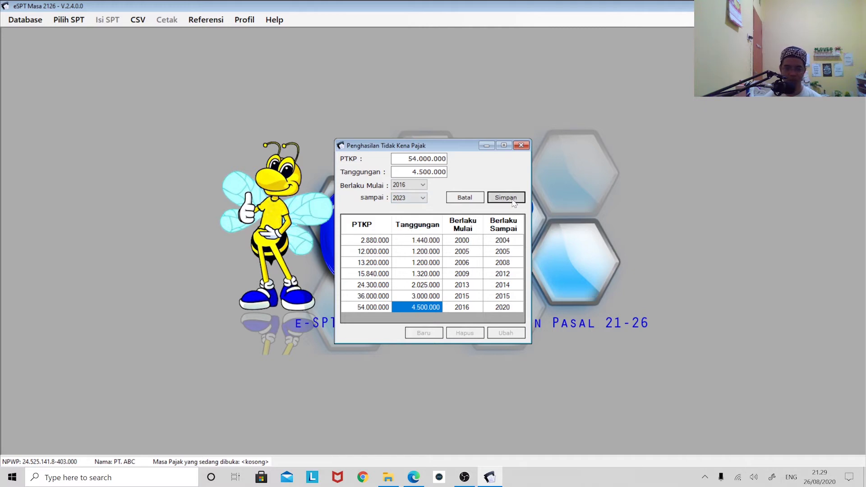
key("Return")
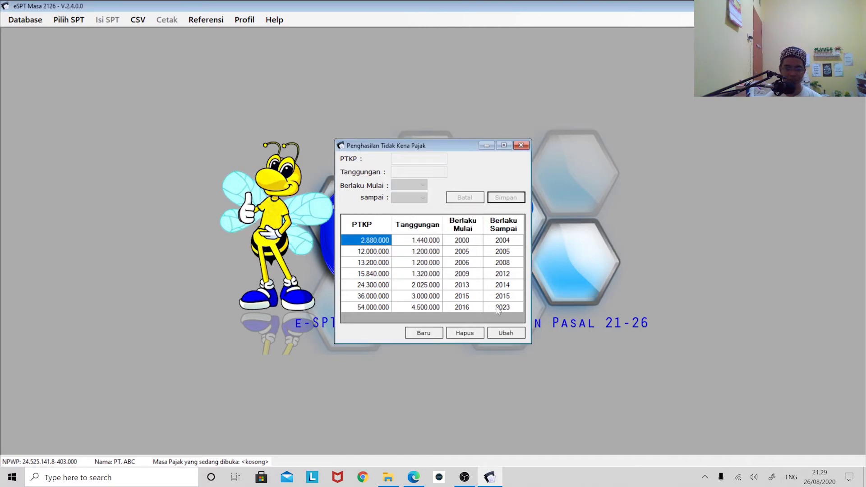
left_click(417, 309)
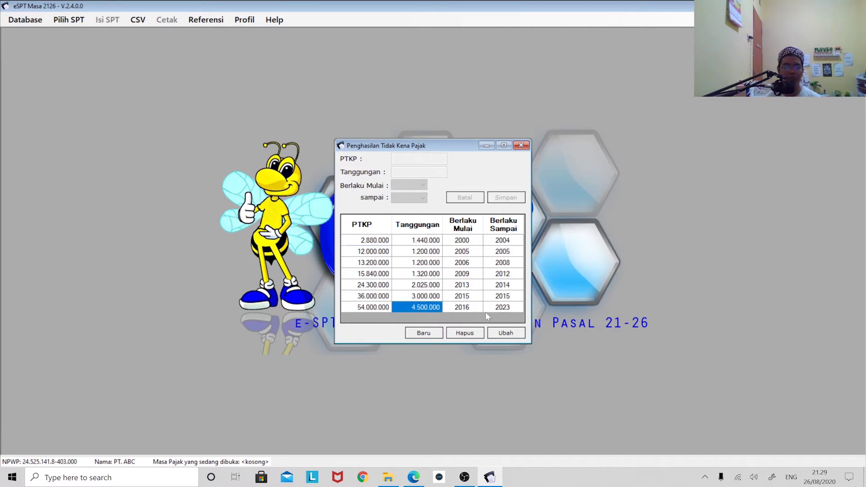
left_click(521, 145)
Step: Review the income brackets and percentages of the progressive Pasal 17 rates, and close the window
left_click(217, 21)
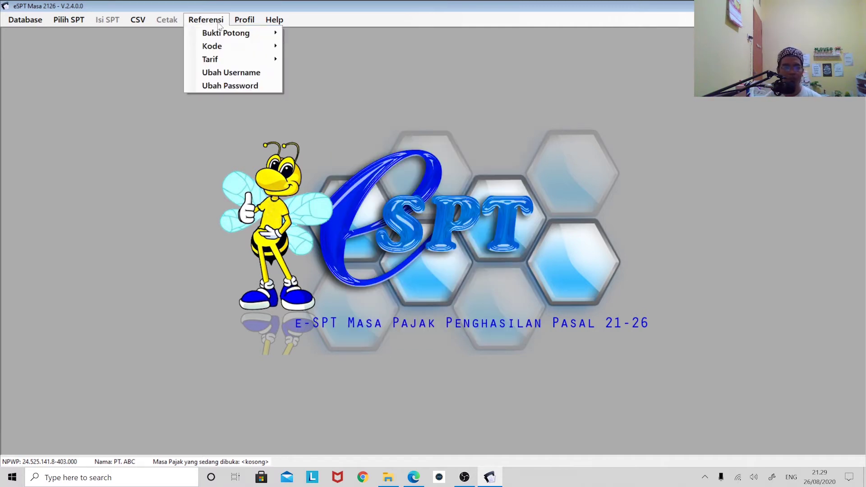
mouse_move(217, 63)
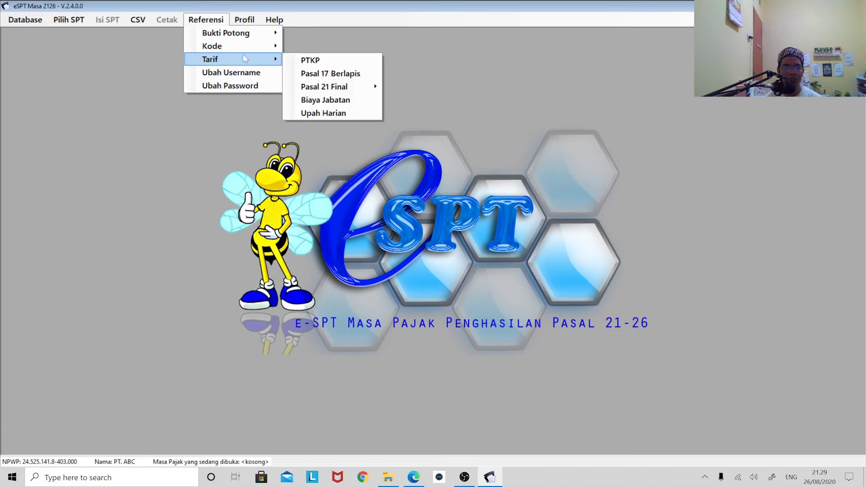
left_click(321, 75)
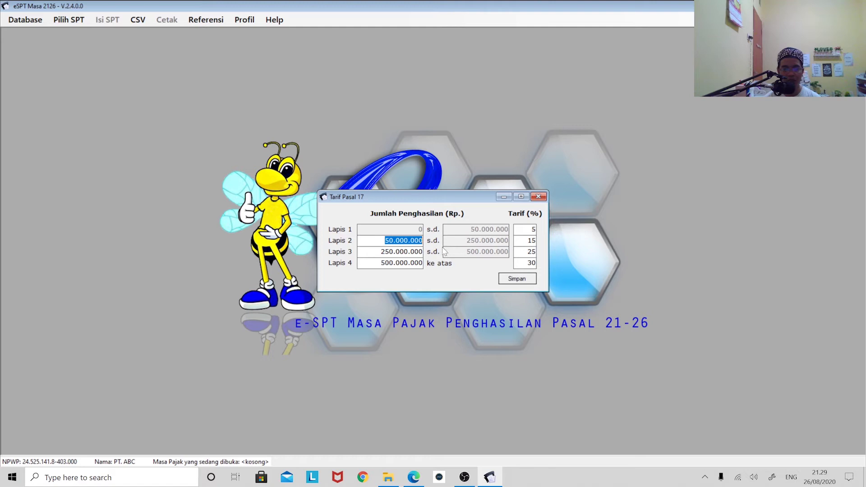
left_click(539, 198)
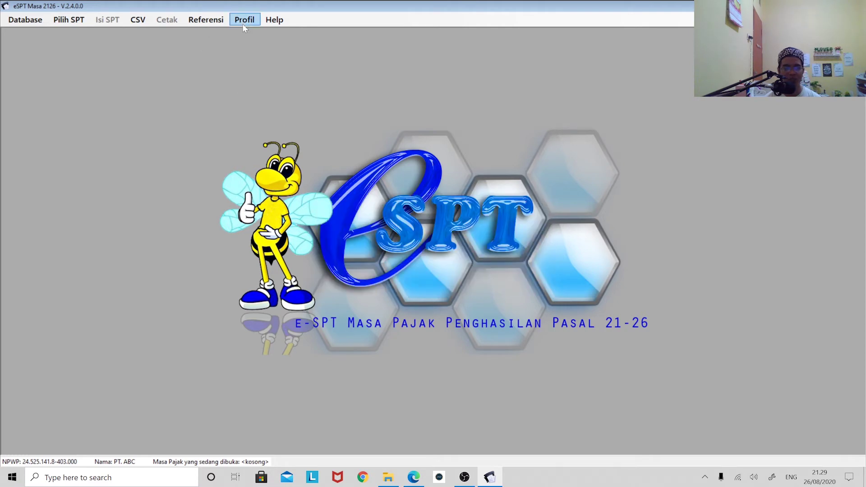
Step: Review the Pasal 21 Final rate brackets for Pesangon and the taxpayer profile, closing both windows
left_click(206, 19)
mouse_move(234, 62)
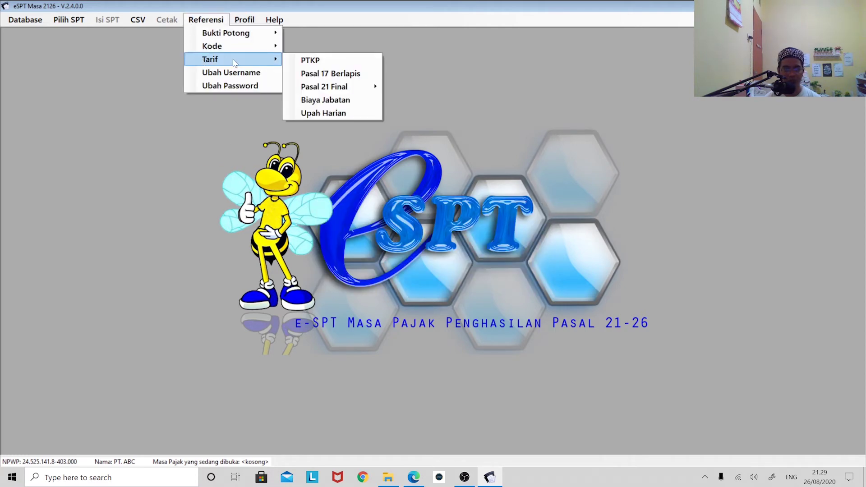
mouse_move(347, 87)
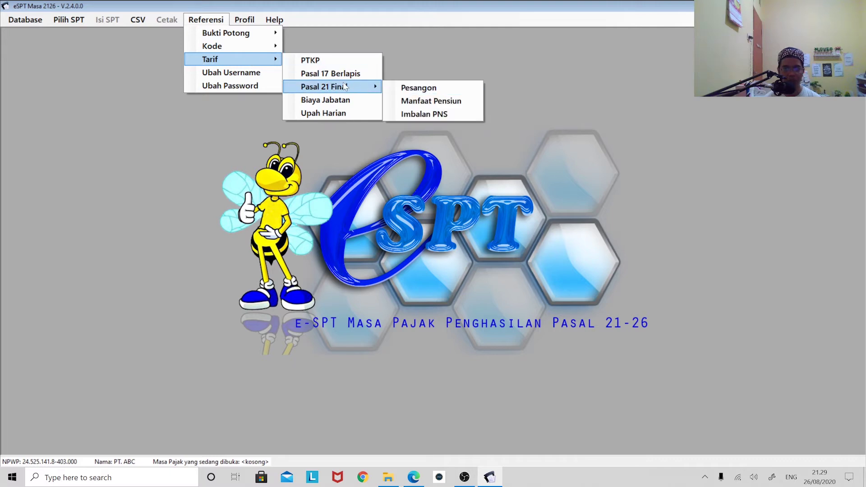
left_click(410, 88)
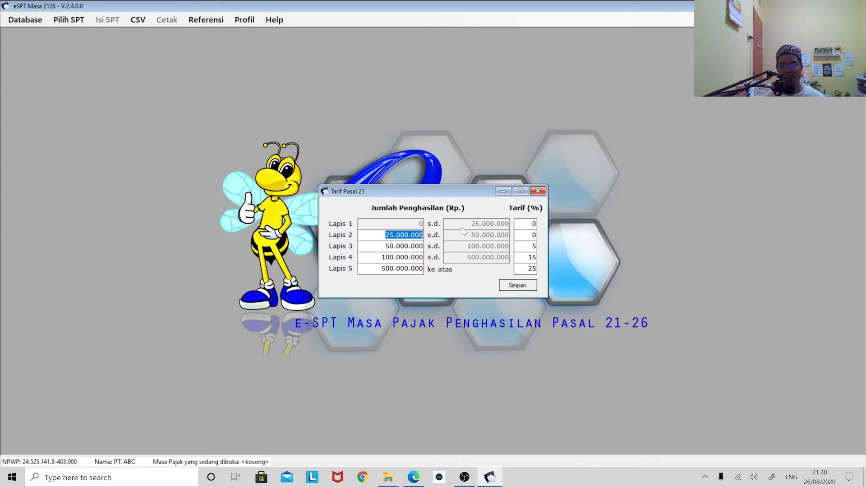
left_click(538, 190)
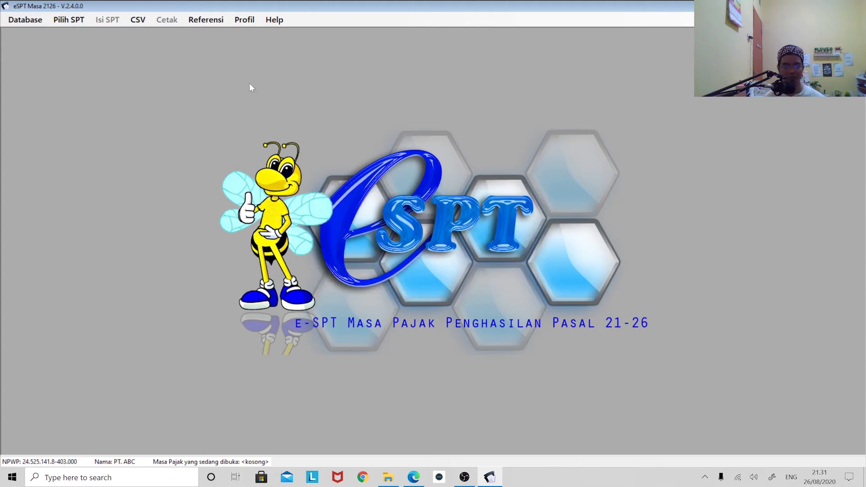
left_click(250, 20)
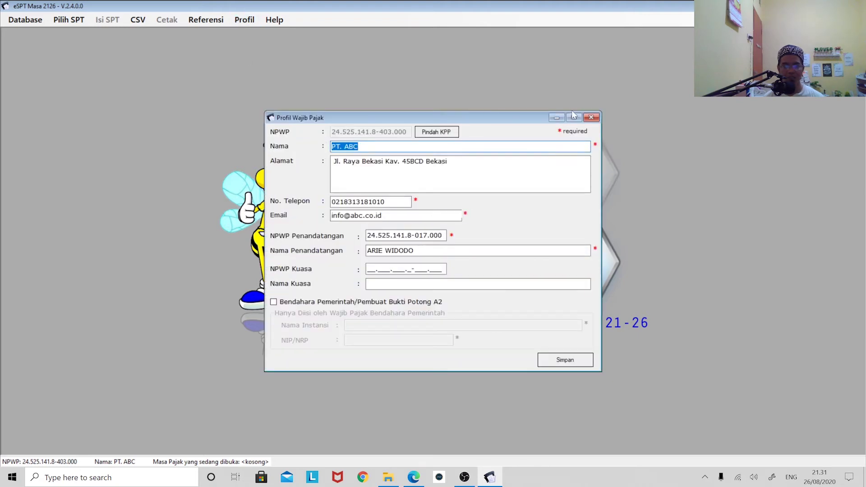
left_click(591, 117)
Step: Check the limit and percentage for Manfaat Pensiun under the Pasal 21 Final rates, and close the window
left_click(206, 20)
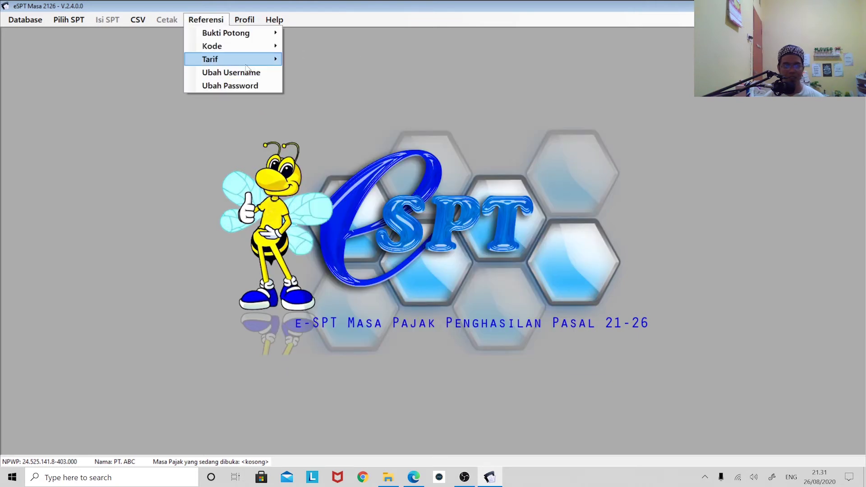
mouse_move(262, 63)
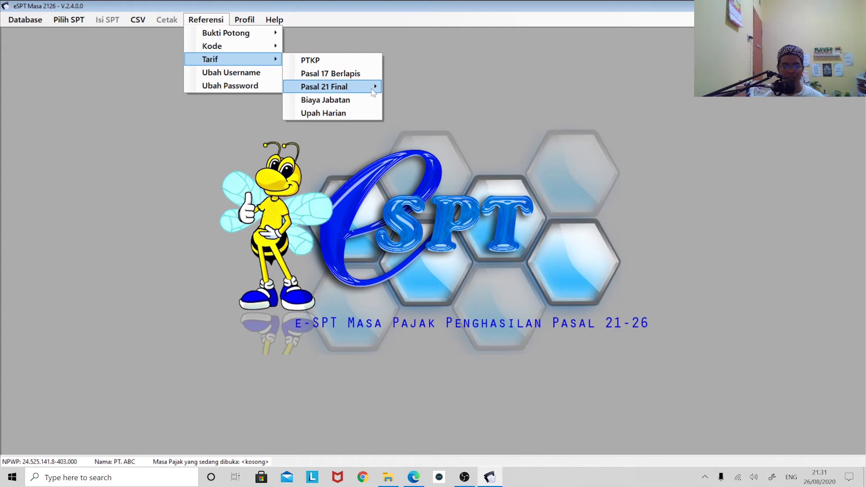
mouse_move(379, 90)
left_click(419, 101)
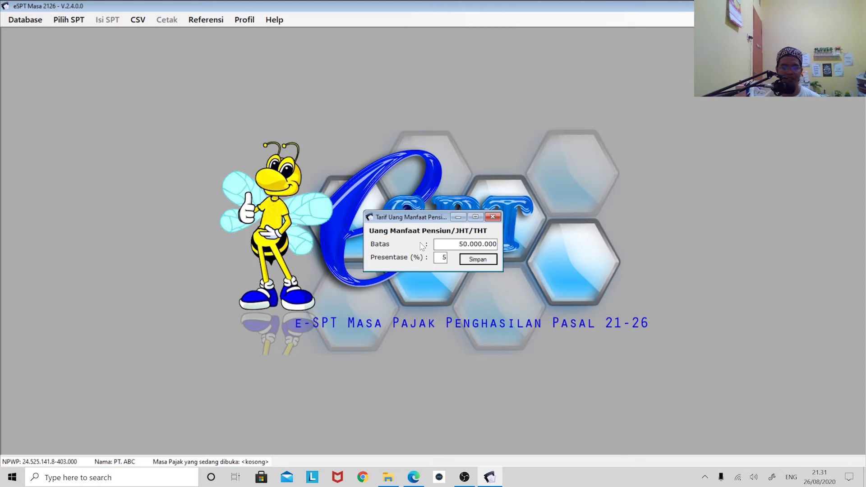
left_click(492, 217)
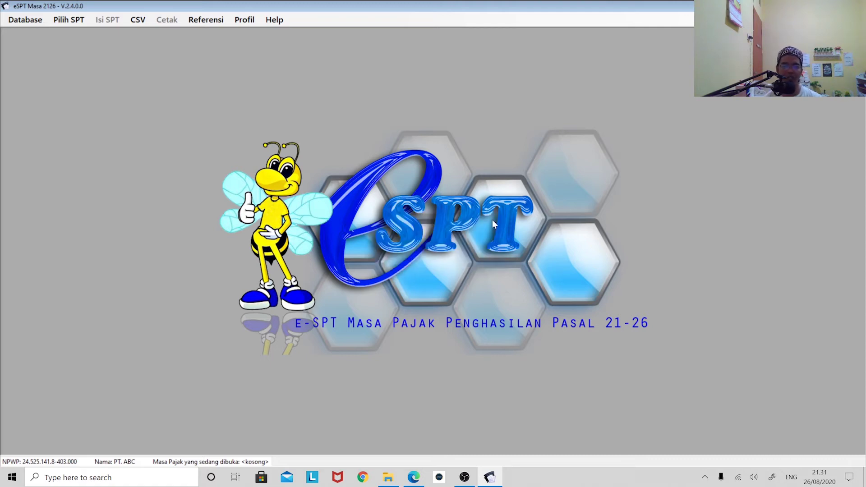
Step: Check the Imbalan PNS percentages for each Golongan under the Pasal 21 Final rates, and close the window
left_click(205, 19)
mouse_move(243, 59)
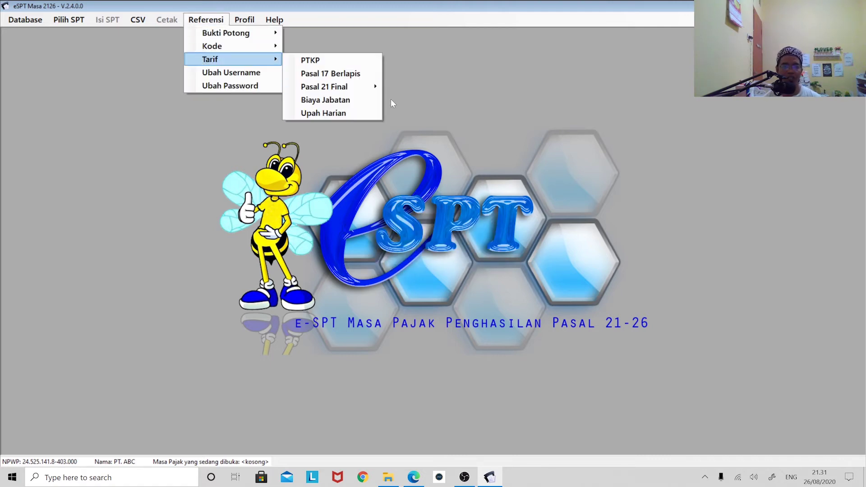
mouse_move(369, 85)
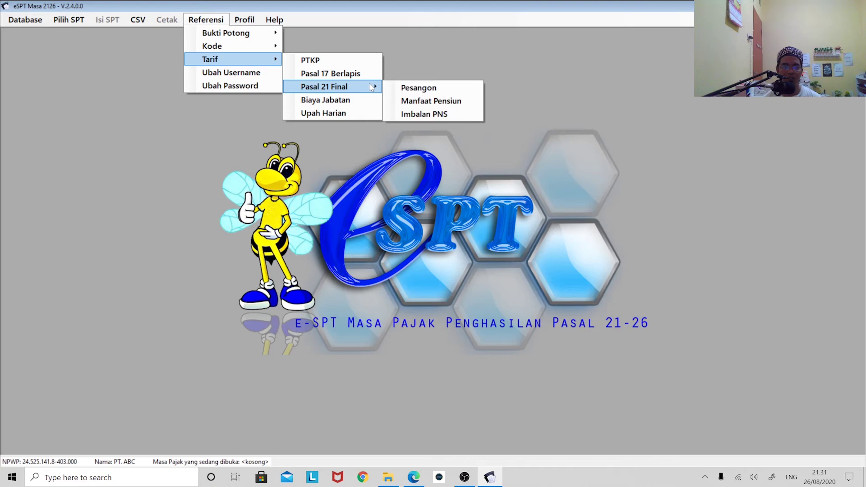
left_click(420, 114)
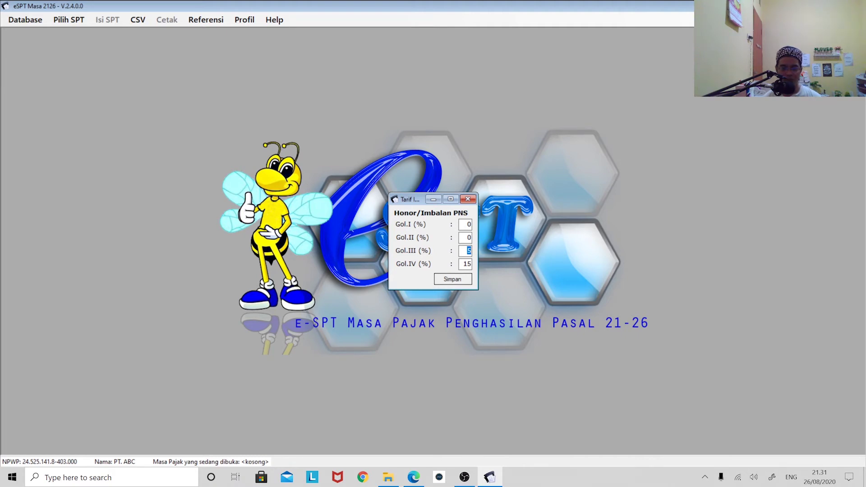
left_click(467, 199)
Step: View the Biaya Jabatan reference rates with the maximum percentages and amounts for Biaya Jabatan and Biaya Pensiun
left_click(206, 19)
mouse_move(232, 58)
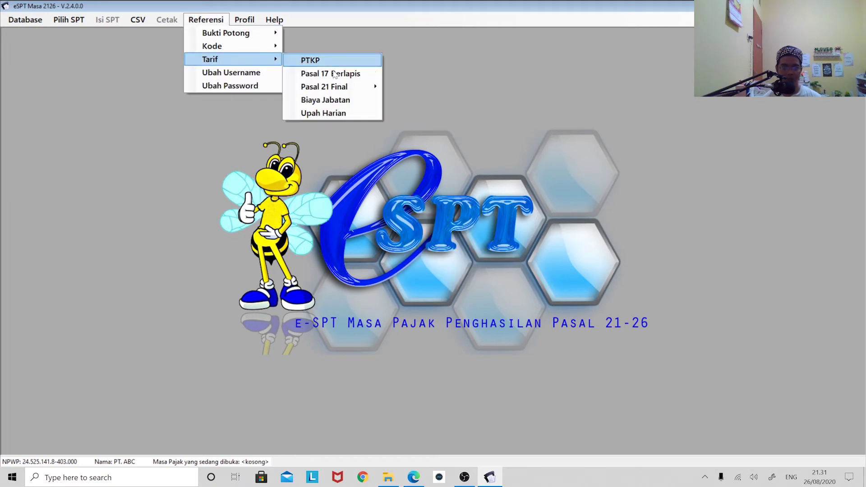
left_click(353, 102)
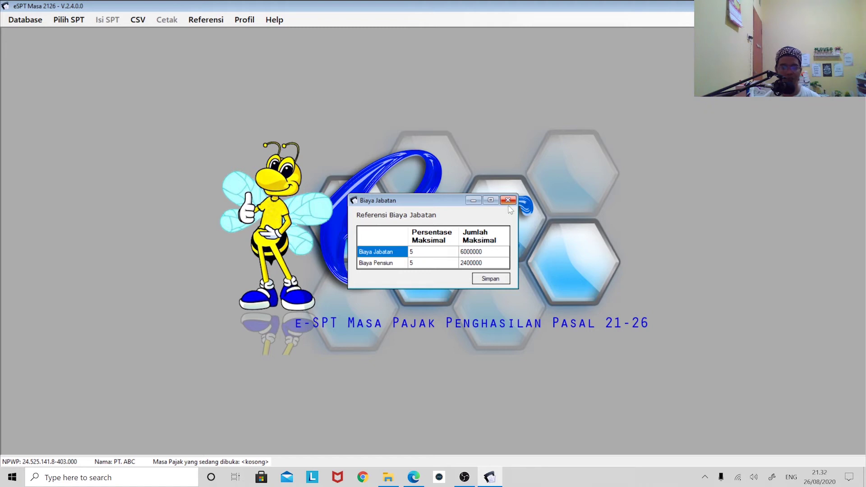
Step: Check the Biaya Pensiun limits, and try a different maximum percentage for Biaya Jabatan before restoring it to 5
left_click(419, 264)
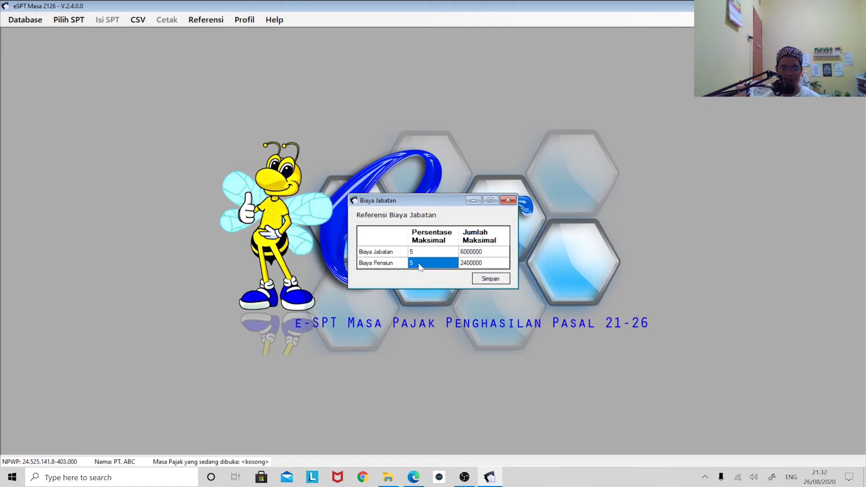
left_click(483, 264)
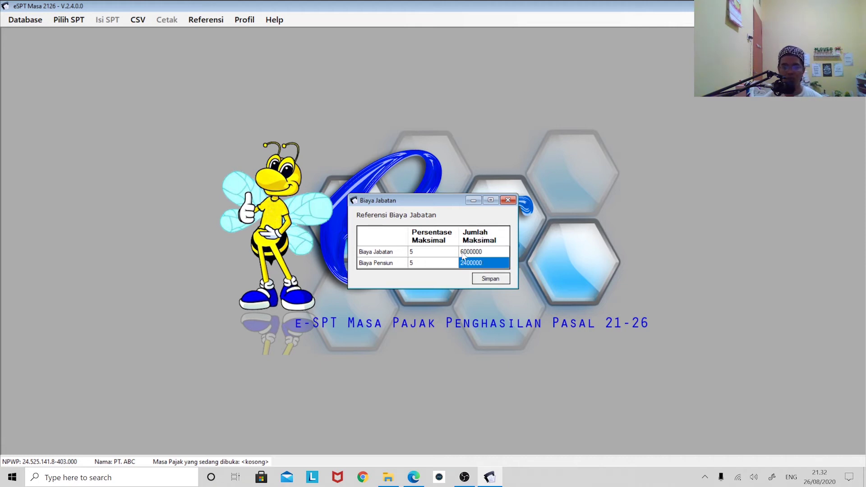
left_click(430, 255)
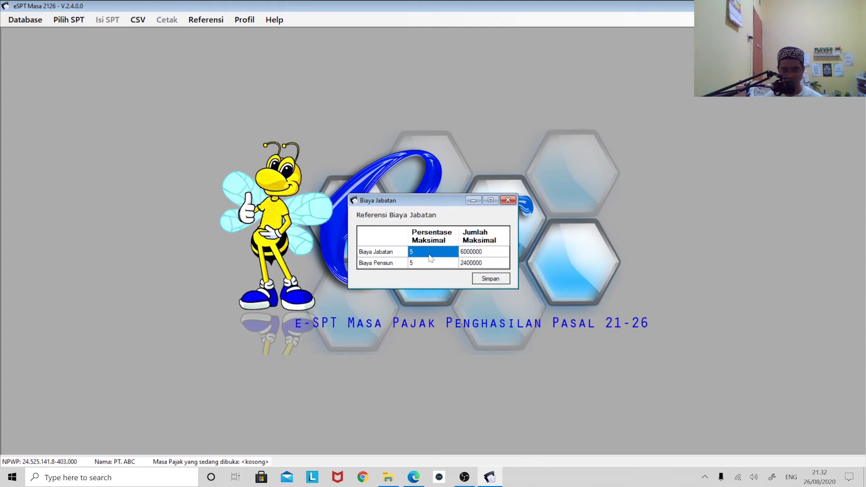
type("2")
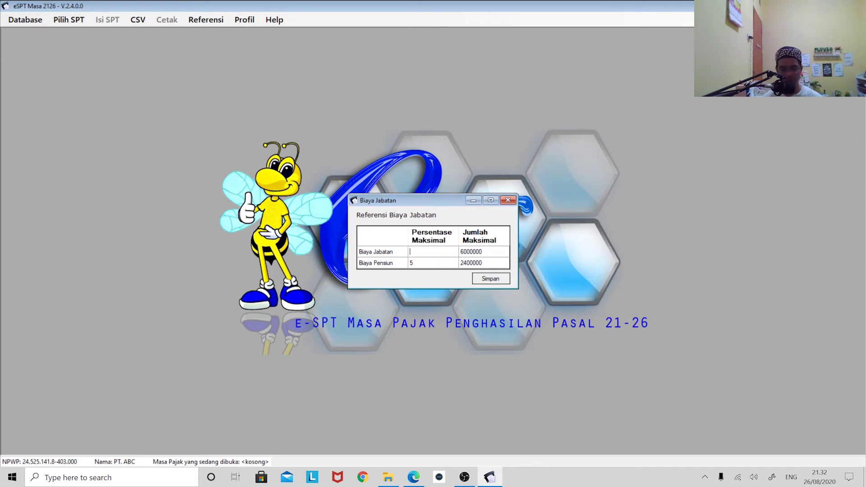
type("5")
left_click(434, 263)
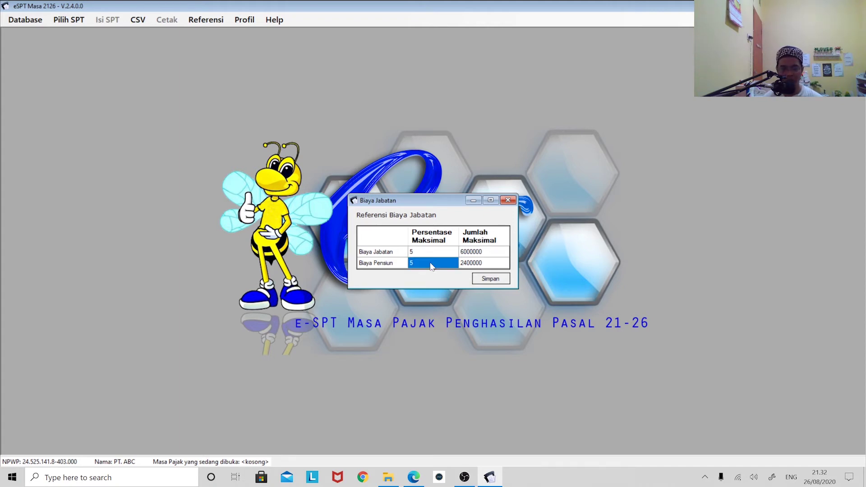
Step: Try a different maximum amount for Biaya Jabatan, restore it to 6000000, and close the window without saving
left_click(470, 255)
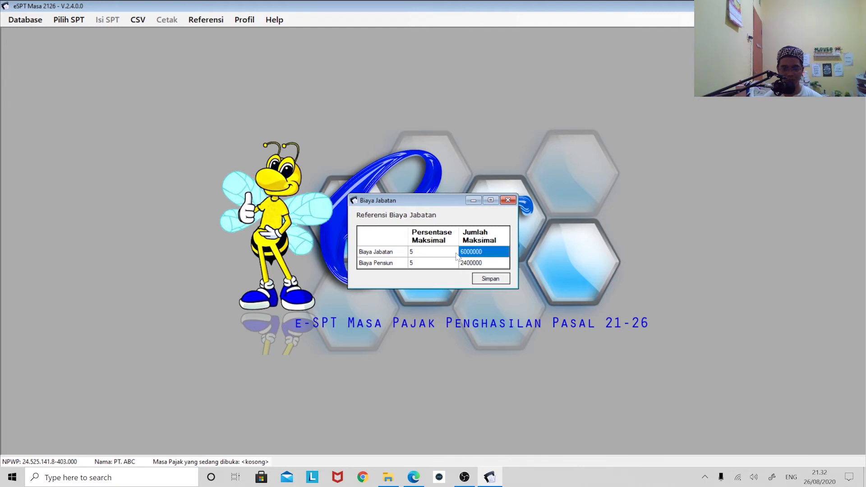
type("7")
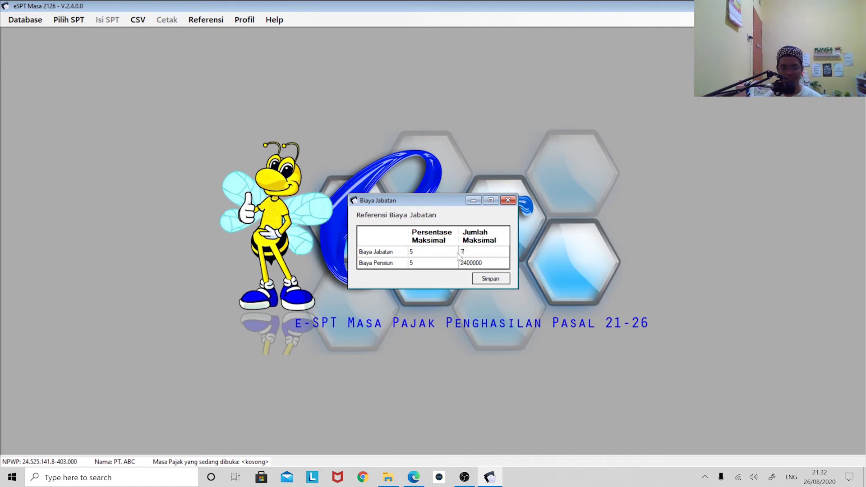
type("000")
key("BackSpace")
key("BackSpace")
key("BackSpace")
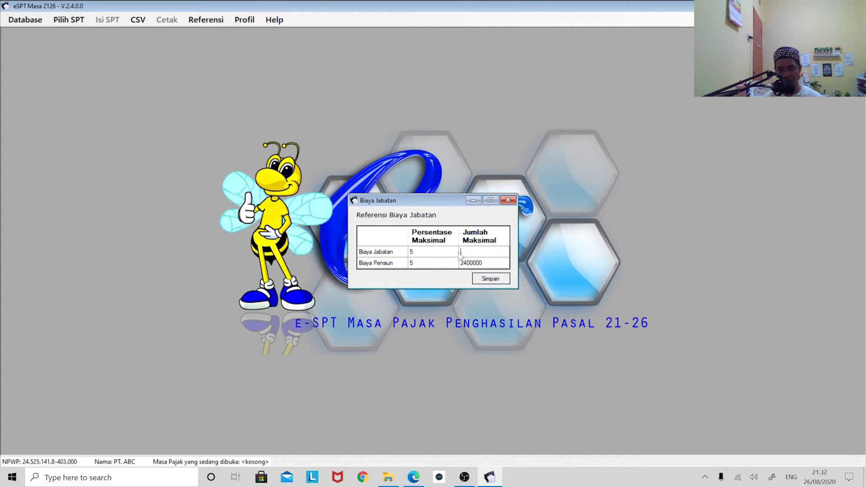
type("6000000")
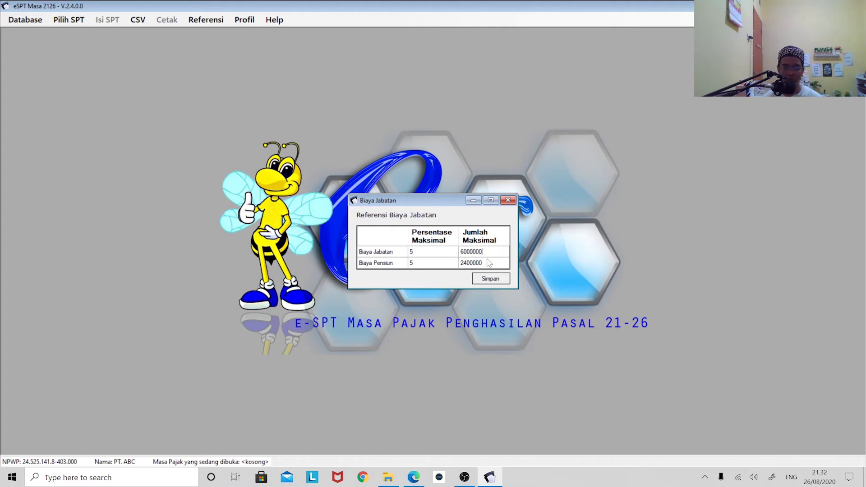
left_click(489, 264)
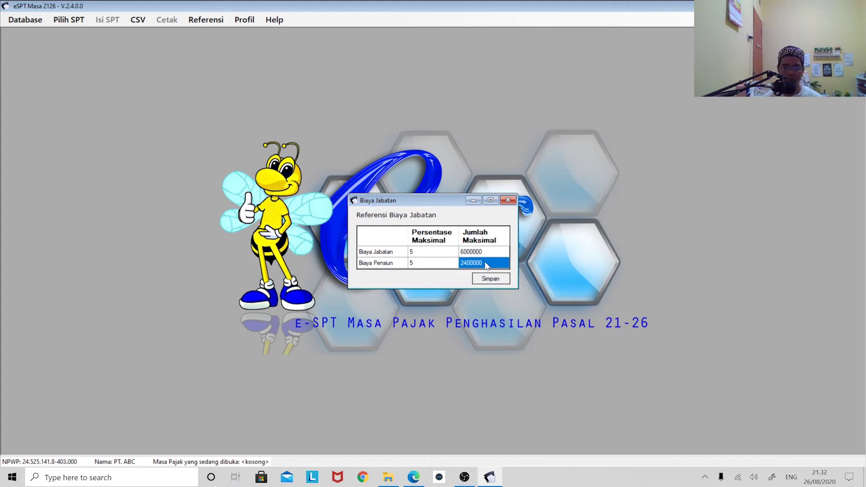
left_click(508, 200)
Step: Review the Lapis I, II and III amounts valid from 2016 in the Penghasilan Tidak Kena Pajak layer rates, and close the window
left_click(206, 19)
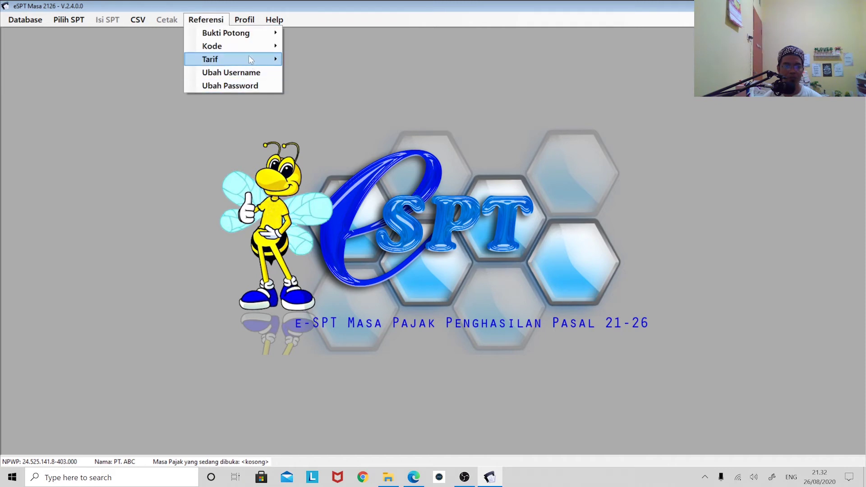
mouse_move(271, 60)
left_click(319, 113)
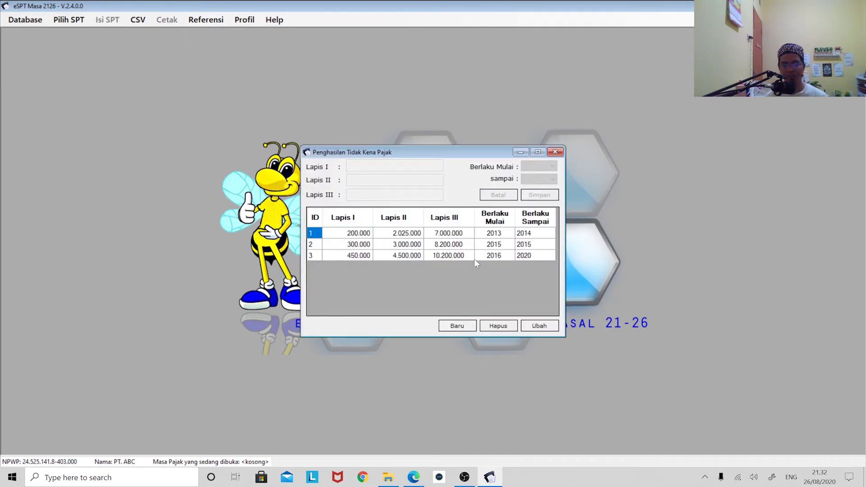
left_click(361, 256)
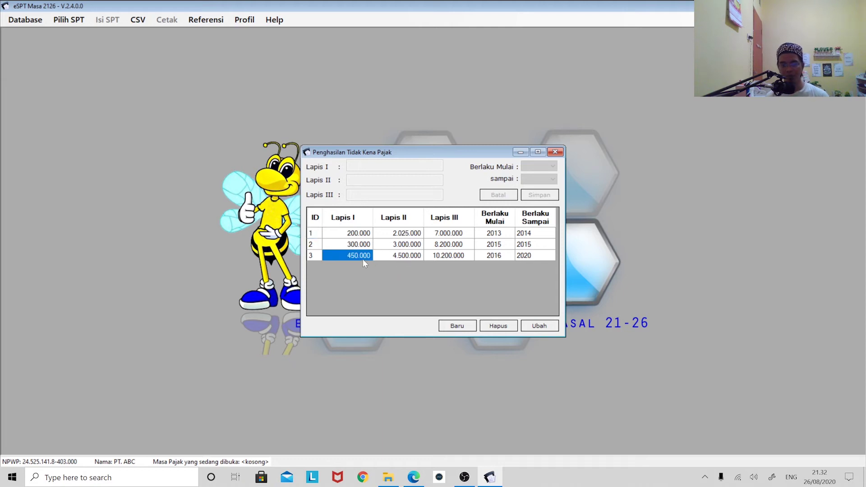
left_click(411, 259)
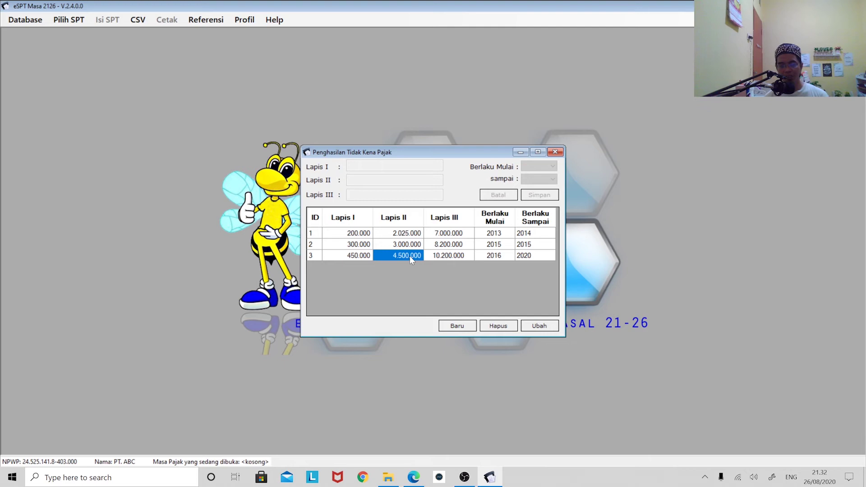
left_click(448, 257)
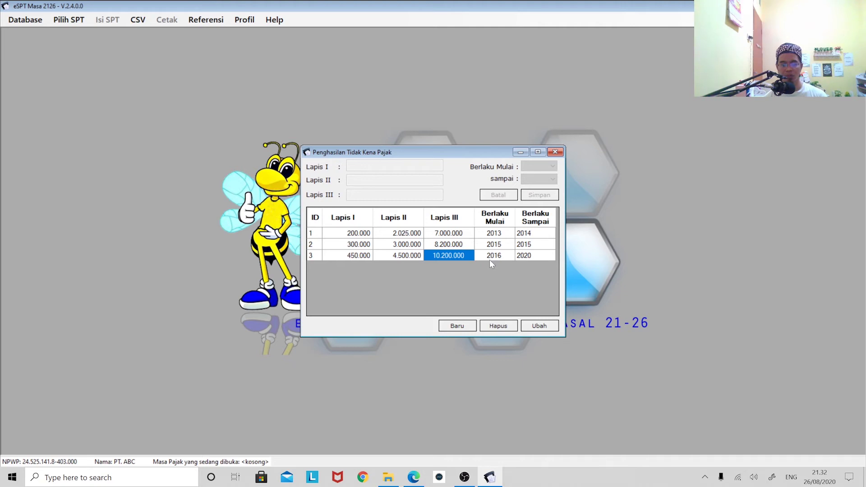
left_click(560, 152)
Step: Browse the Kode Negara reference list with its P3B flags down to the last country, and close it
left_click(222, 20)
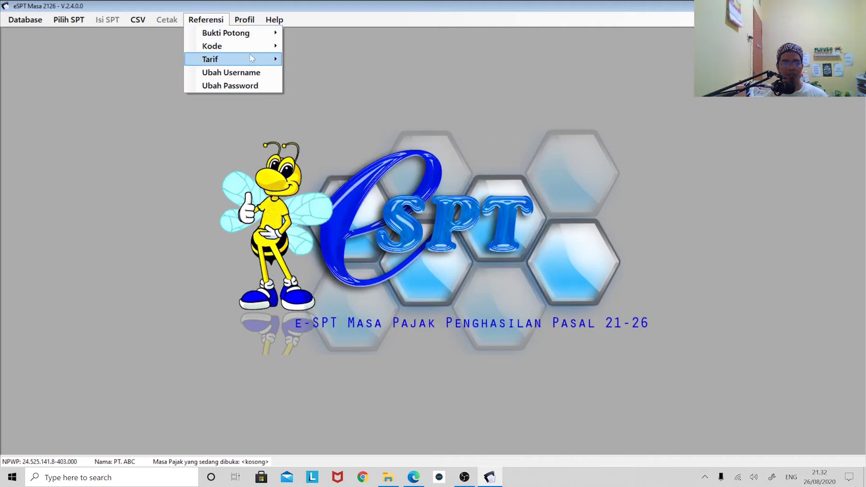
mouse_move(252, 58)
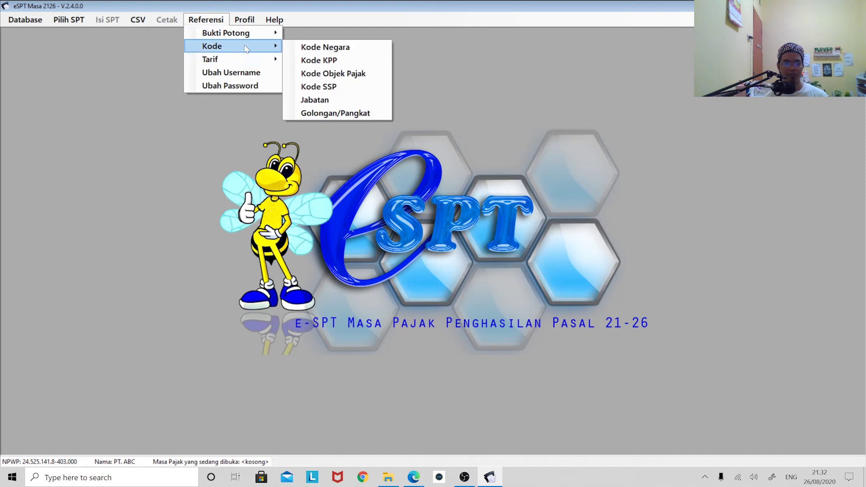
left_click(301, 49)
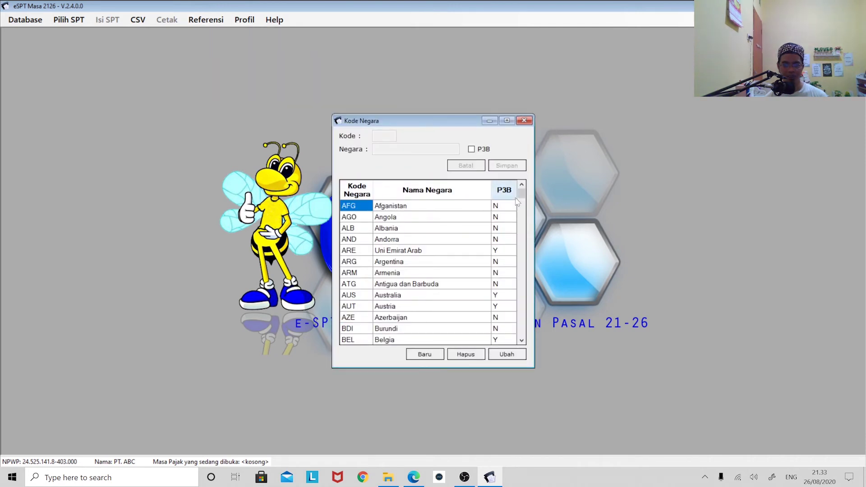
mouse_move(523, 195)
left_mouse_down()
mouse_move(518, 256)
mouse_move(517, 180)
left_mouse_up()
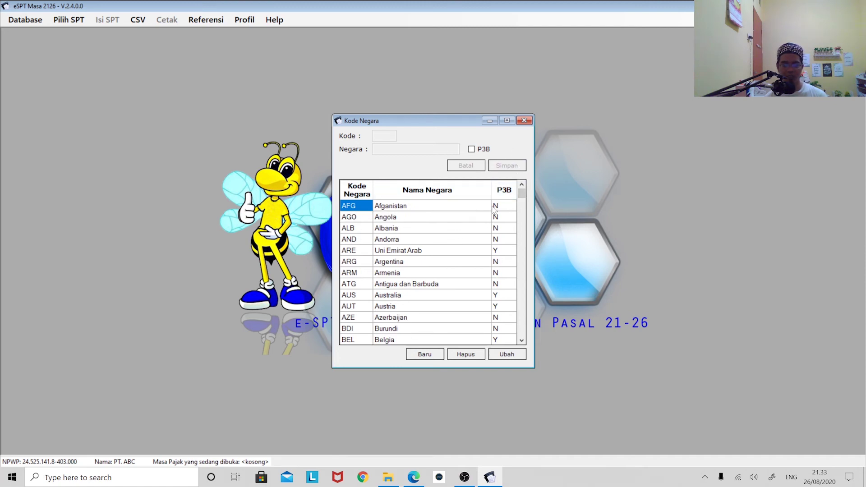
left_click_drag(525, 199, 522, 336)
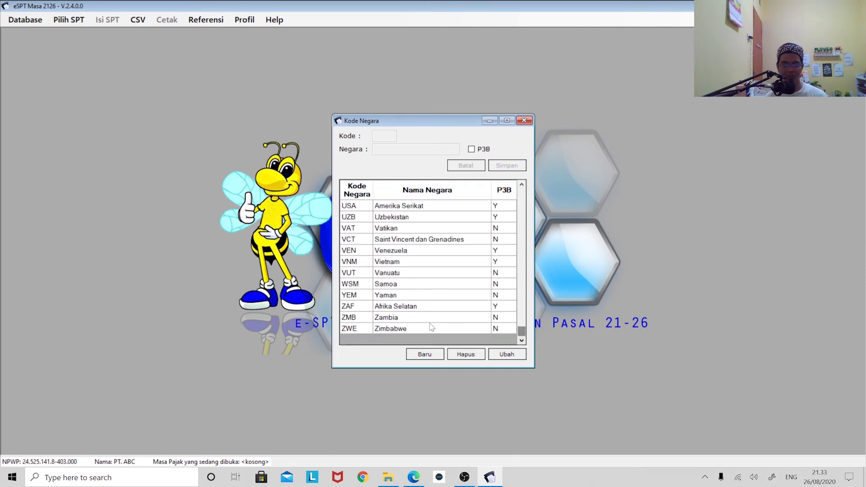
left_click(522, 121)
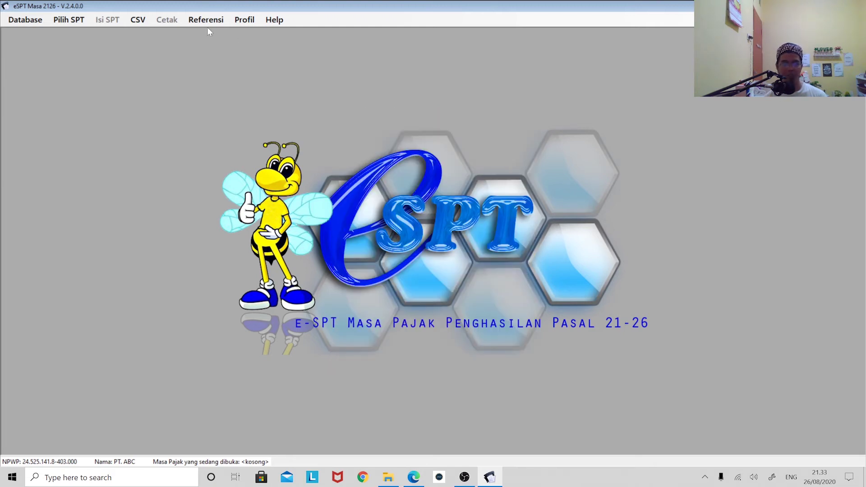
Step: Browse the Daftar KPP, open the KPP Madya Jakarta Timur entry for editing, and close the list without saving
left_click(206, 19)
mouse_move(205, 47)
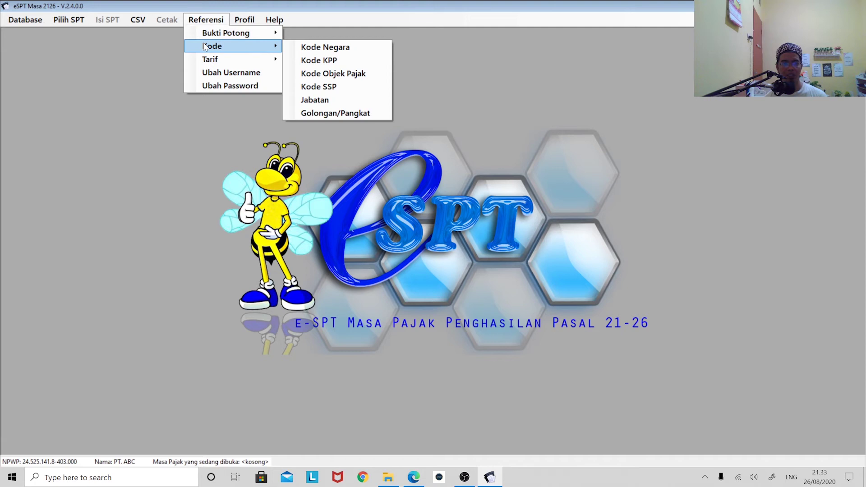
left_click(299, 57)
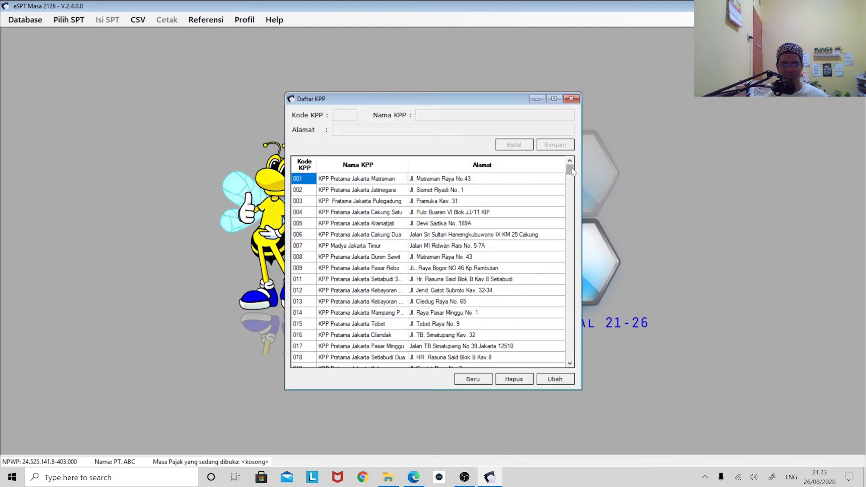
mouse_move(570, 170)
left_mouse_down()
mouse_move(569, 381)
mouse_move(569, 169)
left_mouse_up()
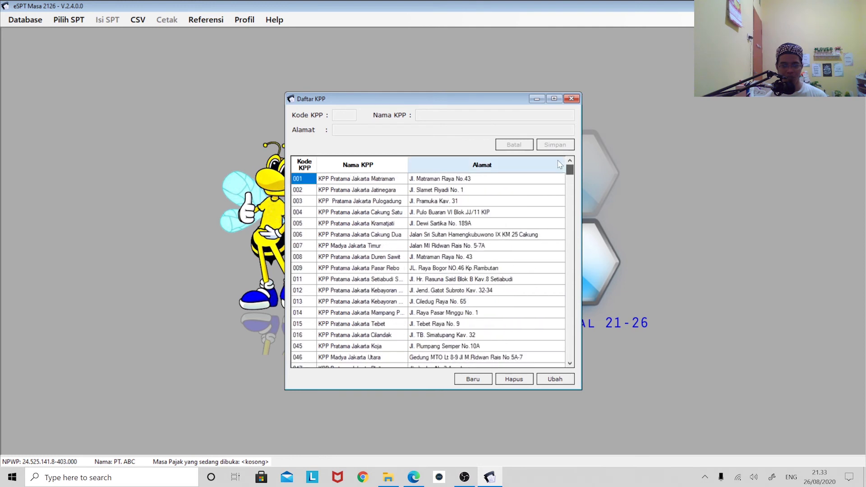
left_click(429, 246)
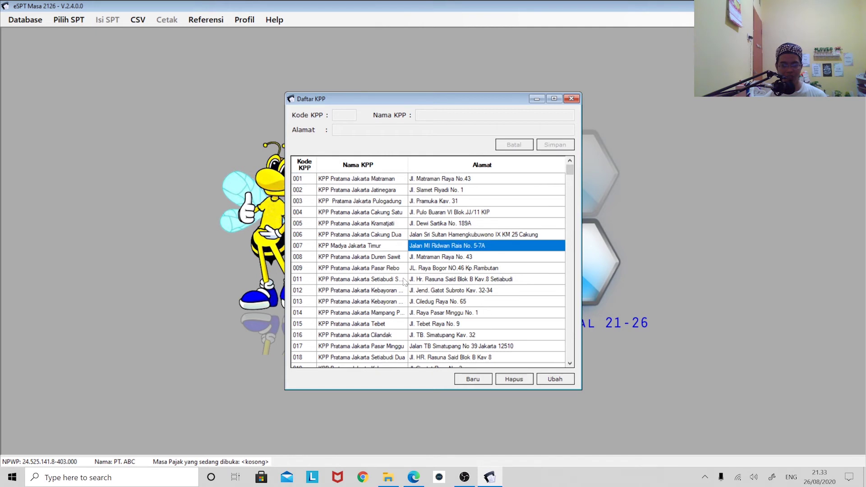
left_click(555, 379)
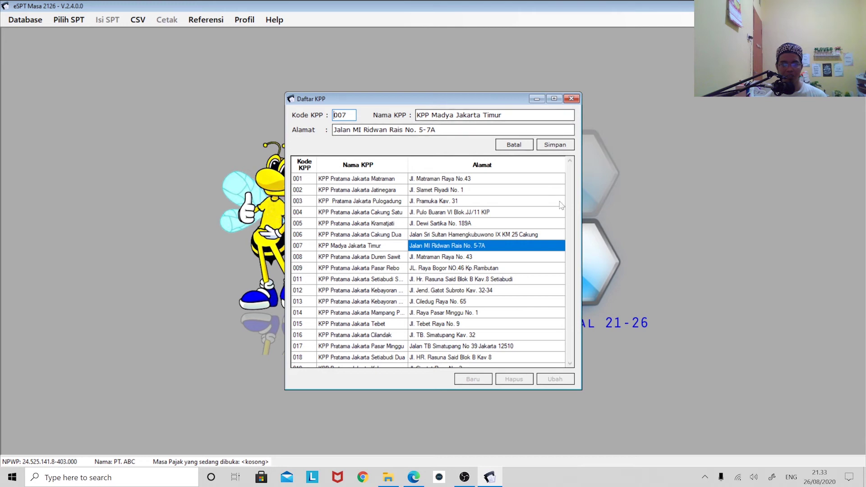
left_click(574, 100)
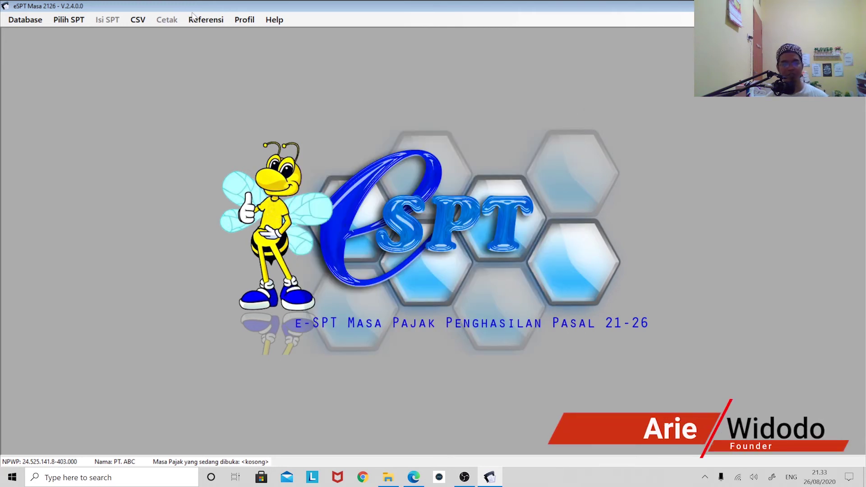
Step: Look through the whole Daftar Kode Objek Pajak with its tax object codes, and close it
left_click(206, 19)
mouse_move(208, 54)
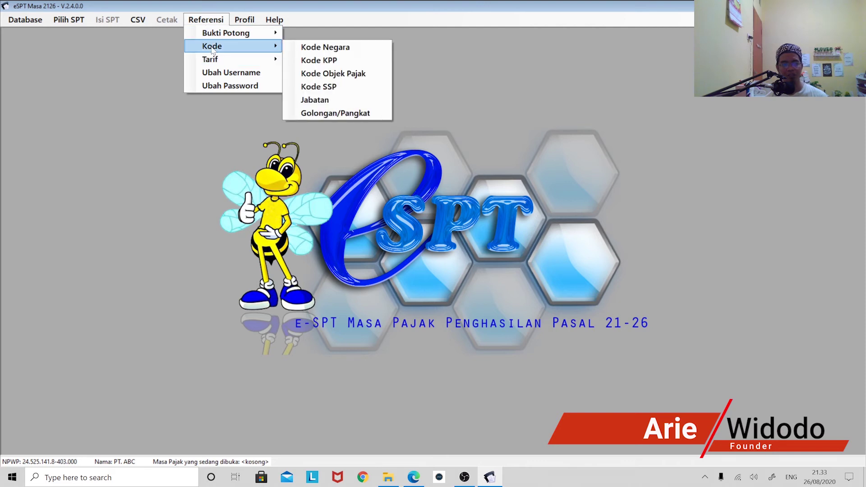
left_click(326, 75)
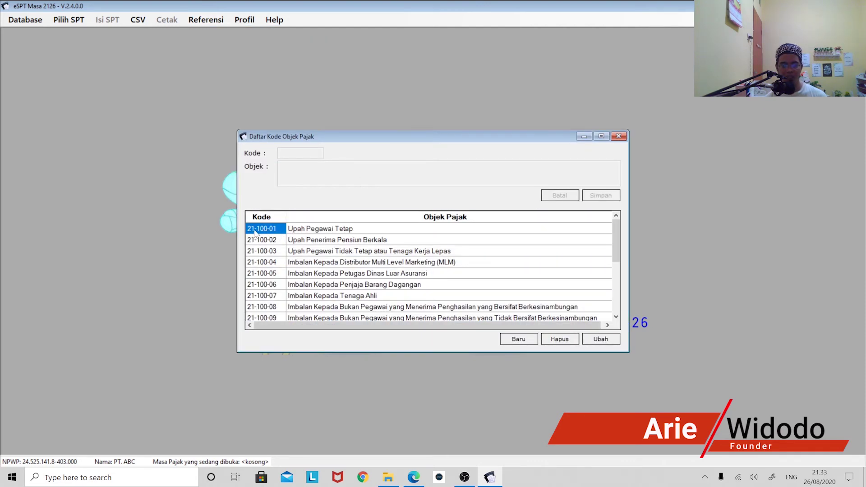
left_click(613, 292)
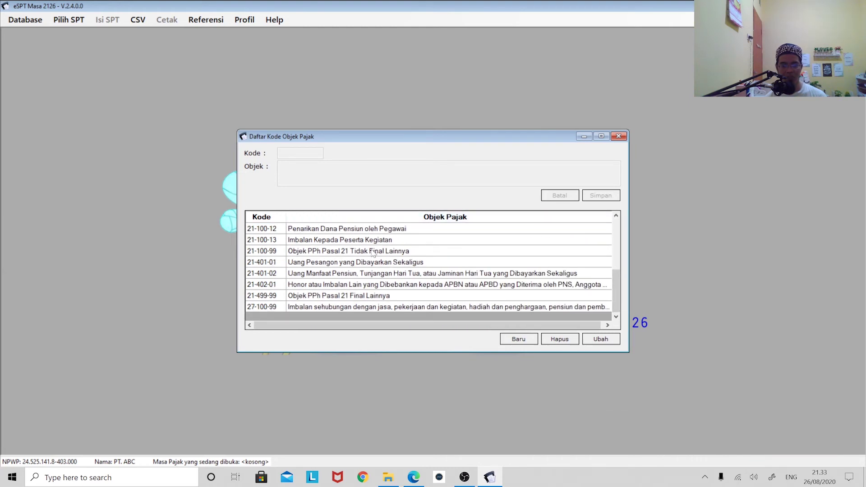
left_click(616, 227)
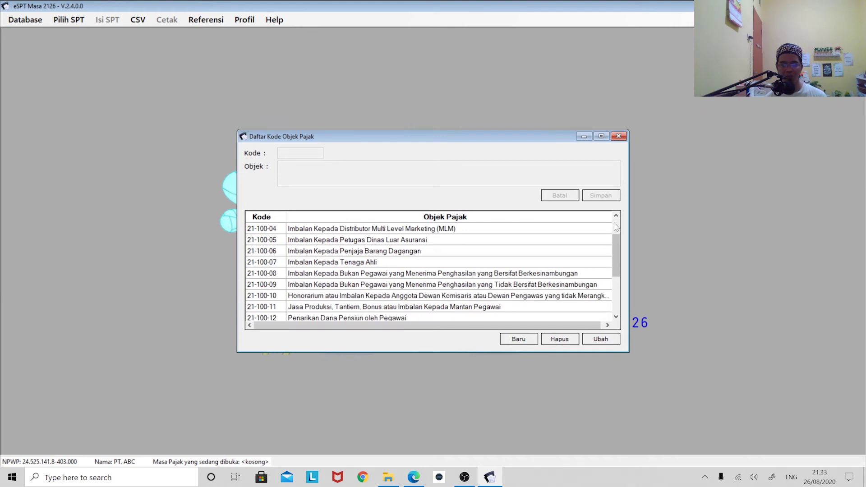
left_click(617, 227)
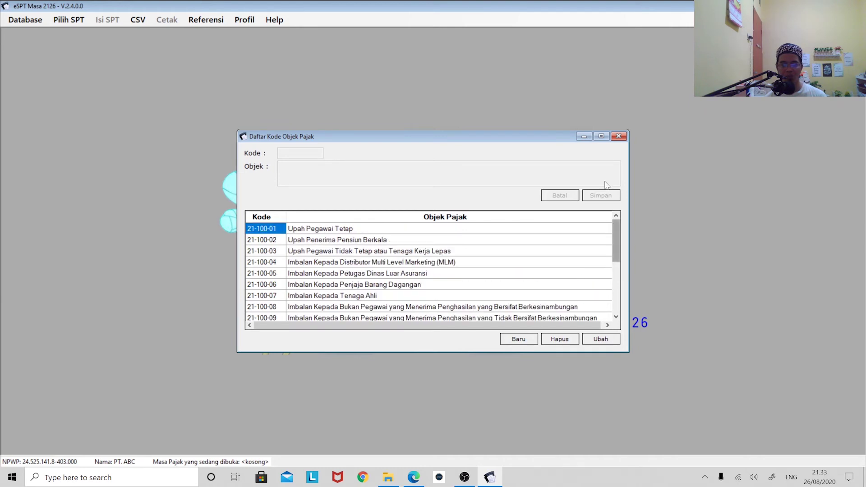
left_click(618, 136)
Step: View the Daftar Kode SSP with its deposit codes and types
left_click(206, 19)
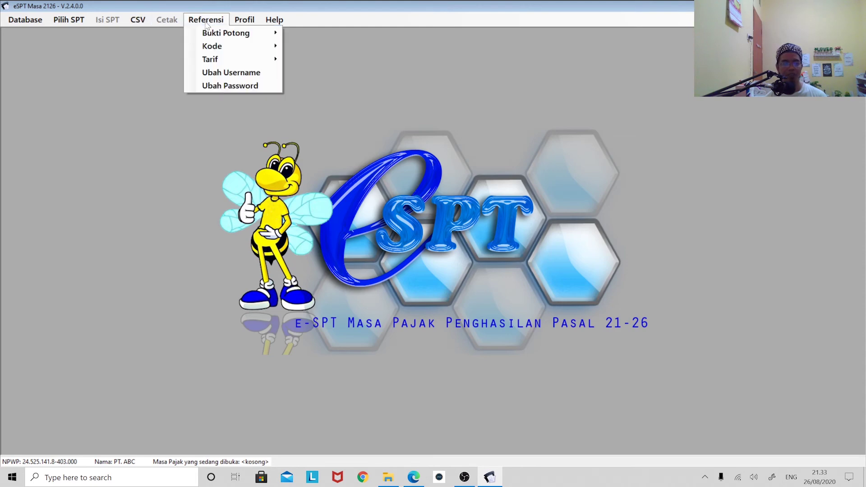
mouse_move(224, 50)
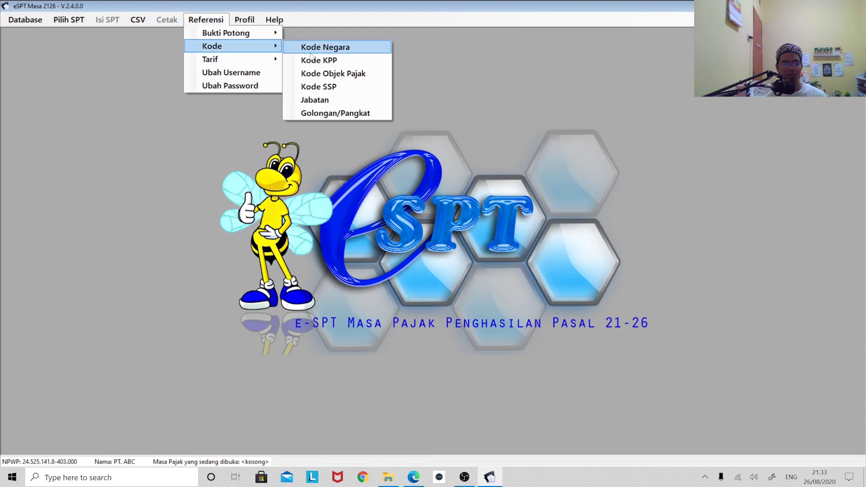
left_click(321, 85)
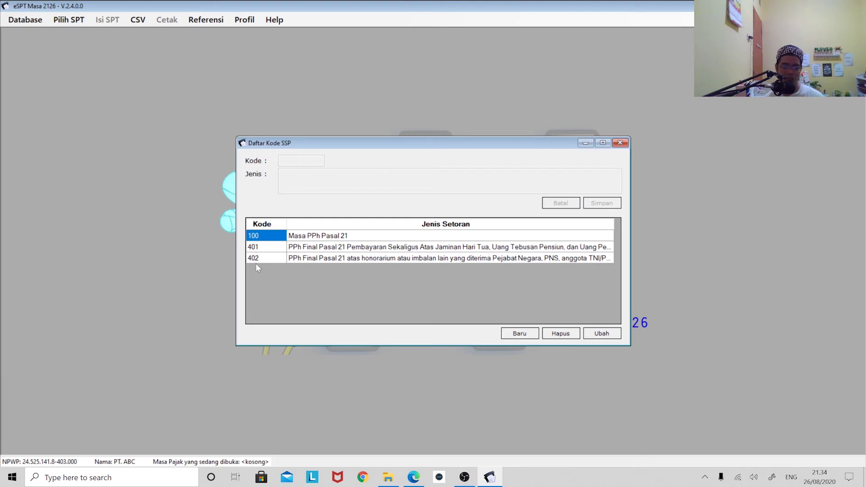
Step: Close the Daftar Kode SSP, view the Referensi Jabatan list, and close that as well
left_click(619, 143)
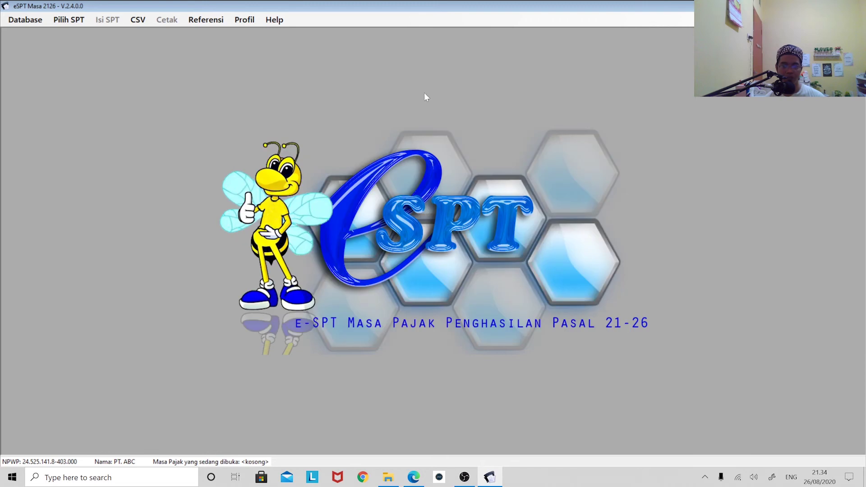
left_click(206, 19)
mouse_move(208, 48)
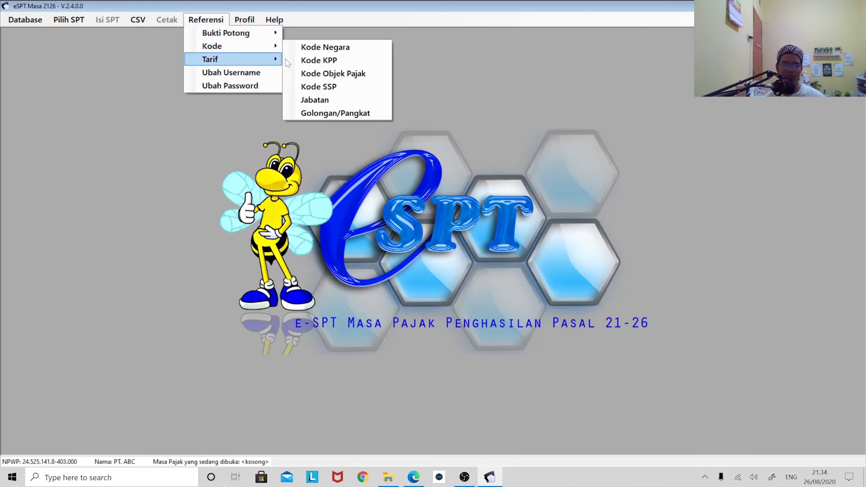
left_click(306, 100)
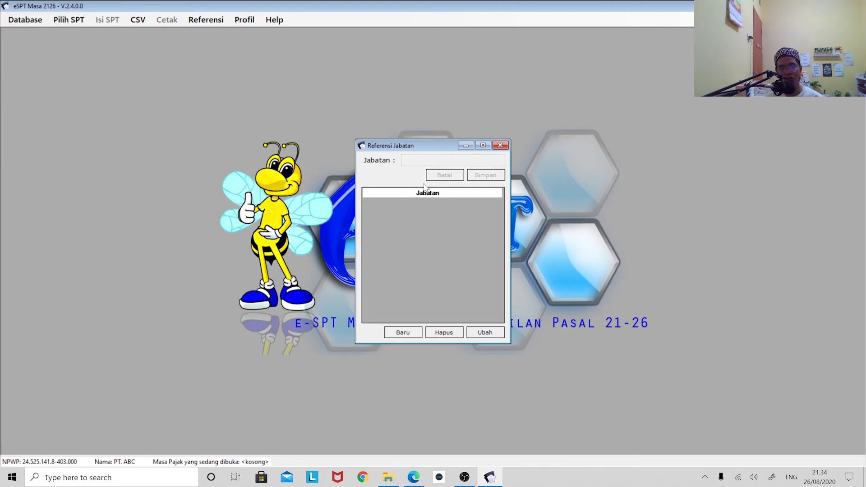
left_click(500, 145)
Step: Browse the Daftar Golongan Pangkat down to its last rank, and close it
left_click(209, 21)
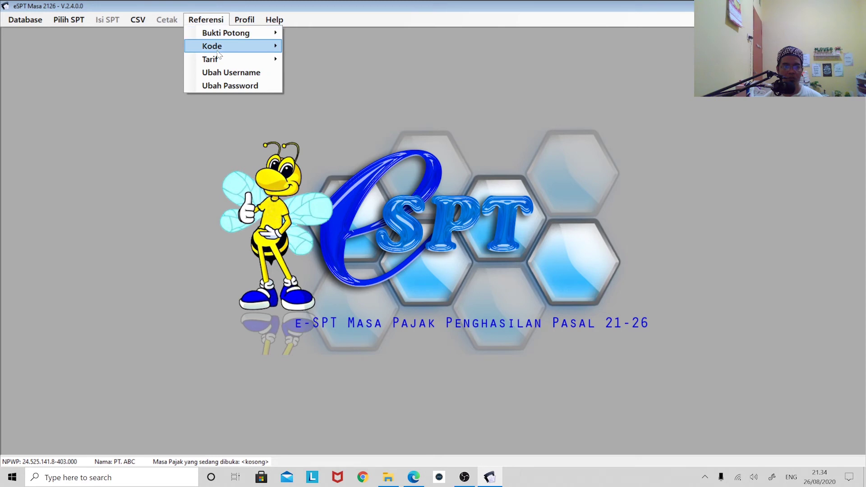
mouse_move(225, 50)
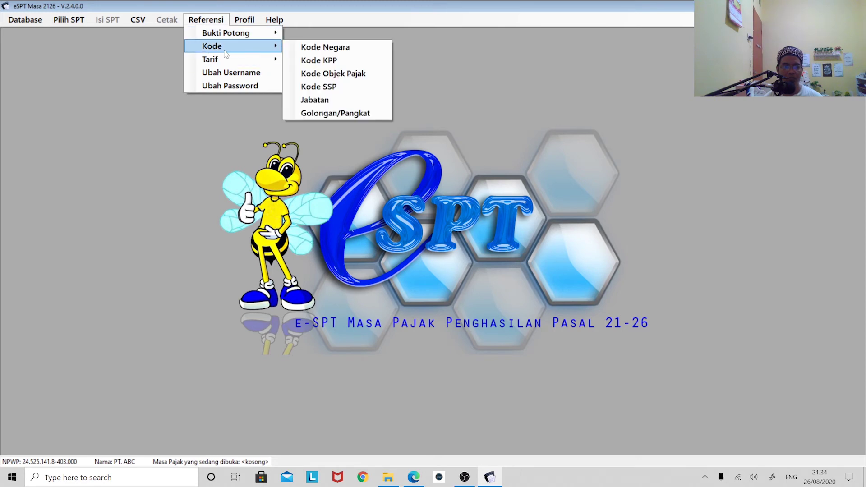
left_click(335, 113)
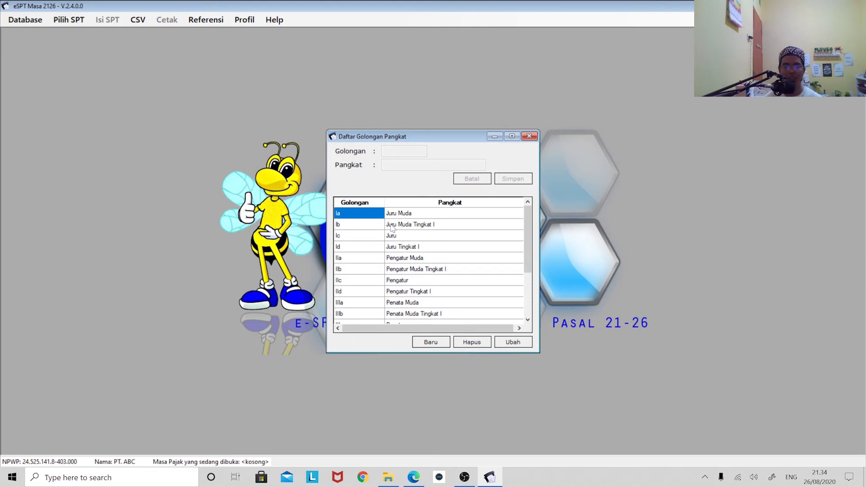
left_click_drag(528, 251, 531, 295)
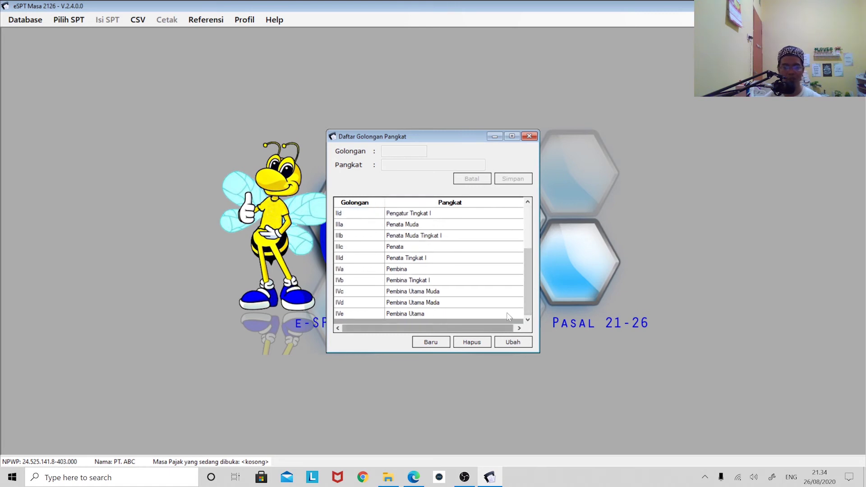
left_click(529, 137)
Step: View the withholding slip numbering format under Penomoran BP, and close it without saving
left_click(218, 22)
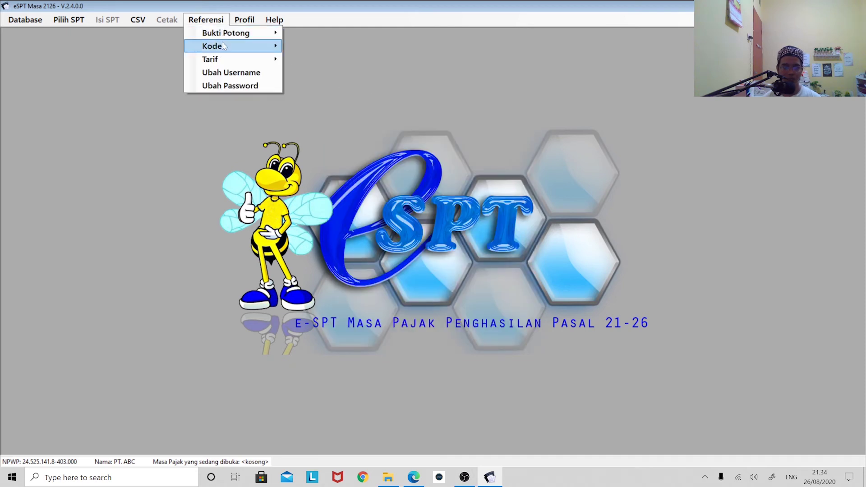
mouse_move(250, 36)
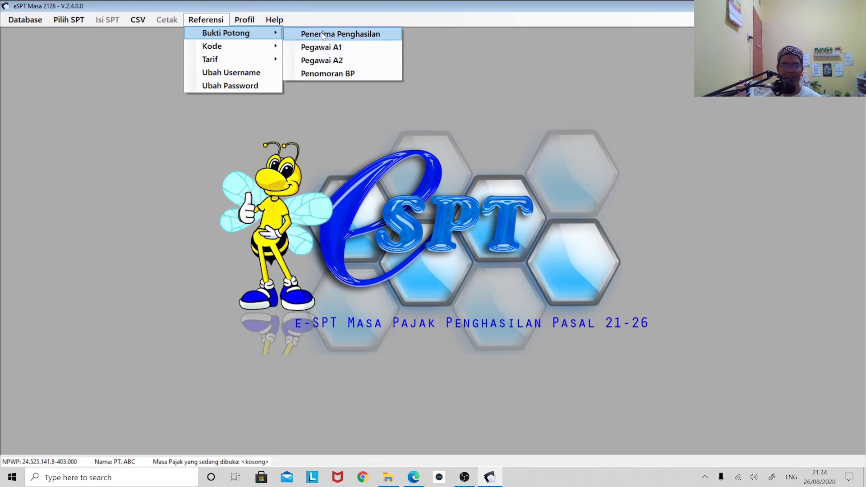
left_click(323, 75)
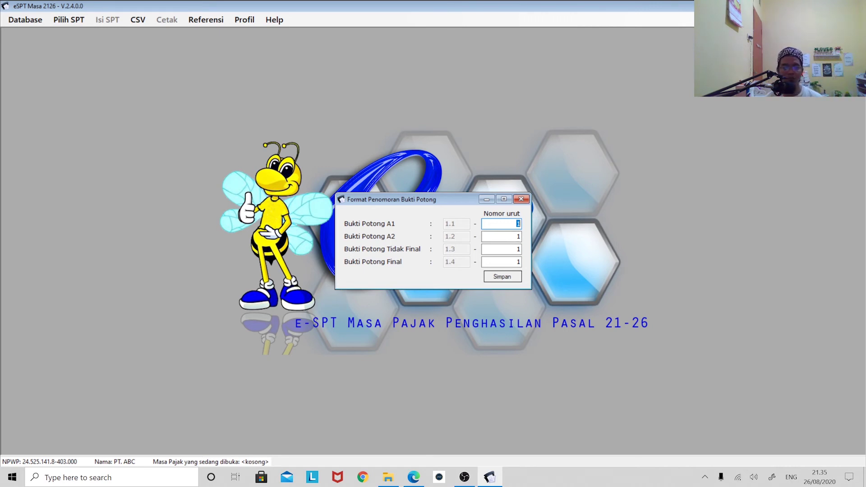
left_click(520, 199)
Step: Start a new entry in the Daftar Penerima Penghasilan and fill its NPWP with placeholder zeros
left_click(206, 19)
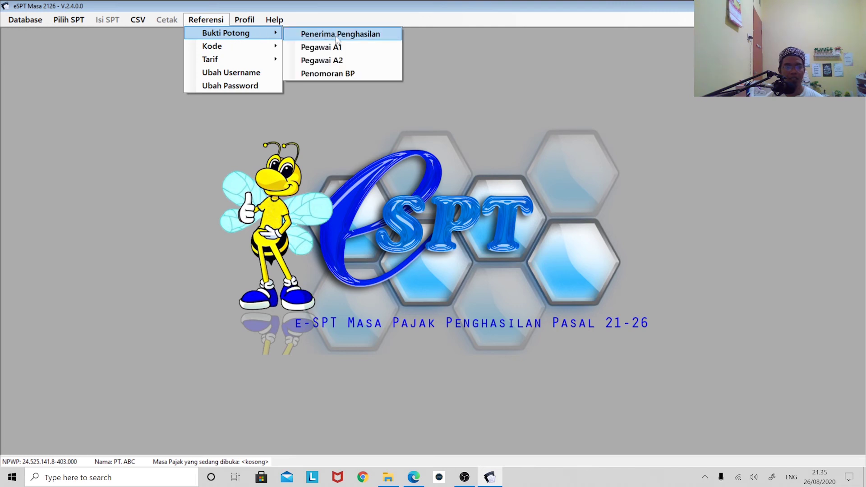
left_click(336, 35)
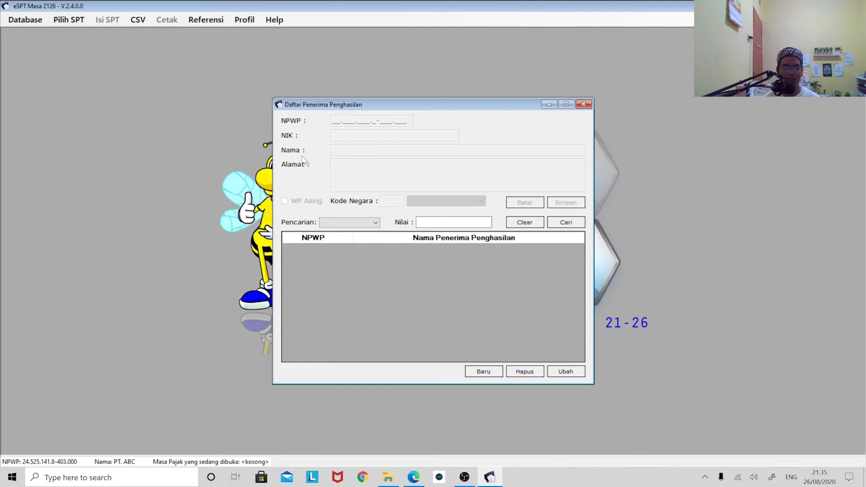
left_click(494, 377)
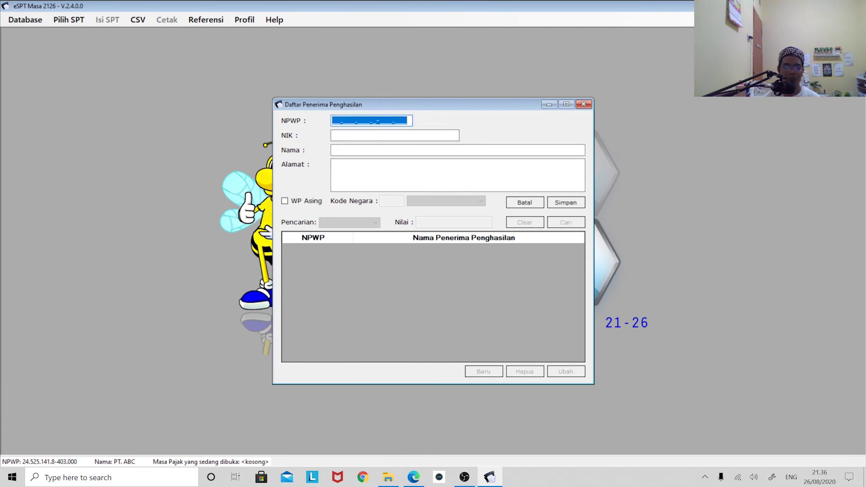
type("000000000000000")
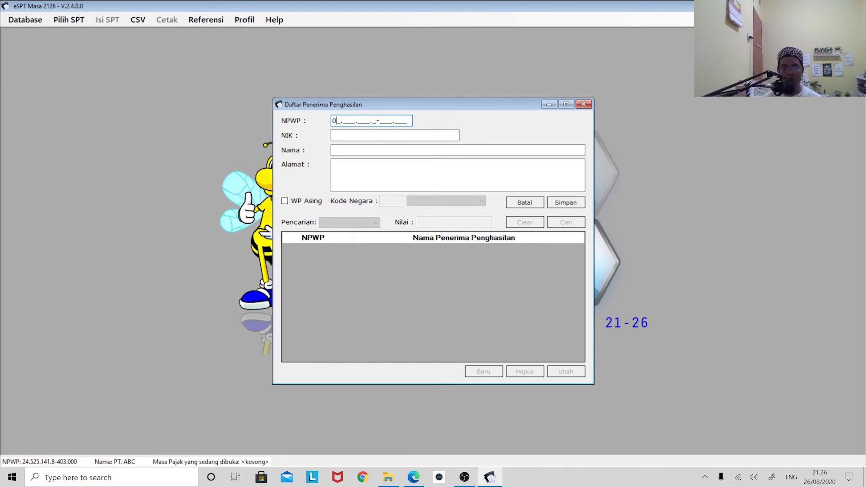
key("Tab")
key("Tab")
key("Tab")
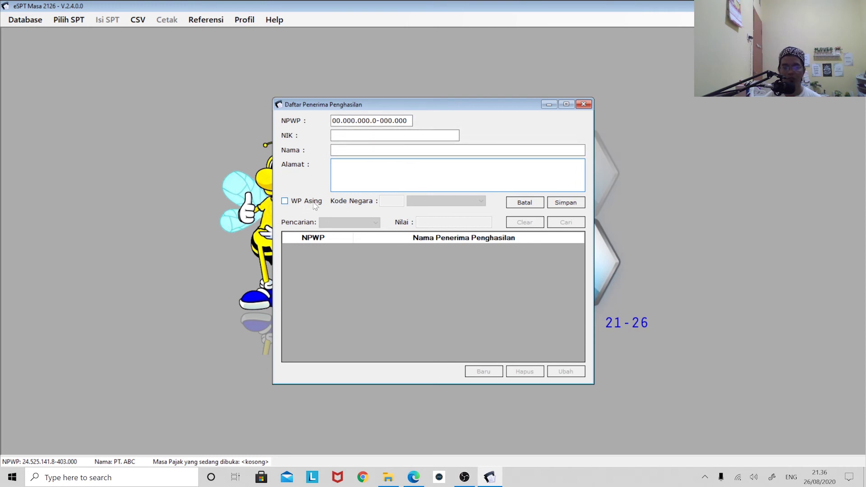
Step: Mark the recipient as WP Asing, try the countries Uni Emirat Arab, Belize and Komoro, and close the list without saving
left_click(284, 201)
left_click(443, 201)
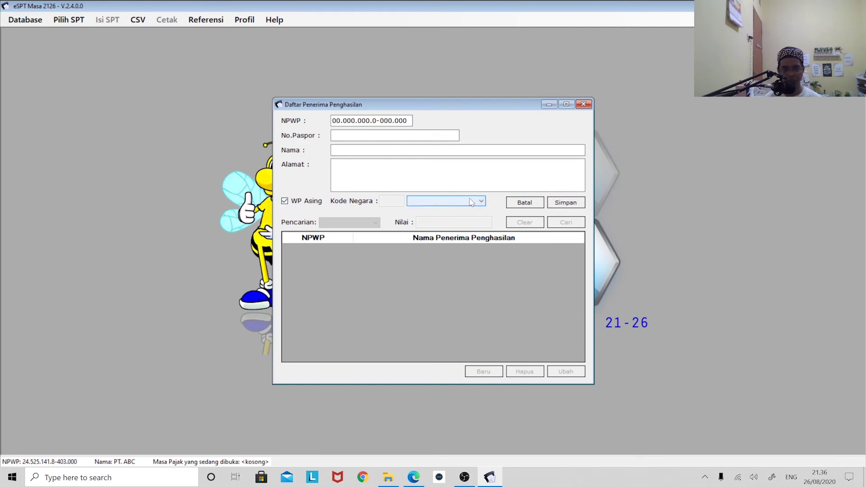
left_click(431, 243)
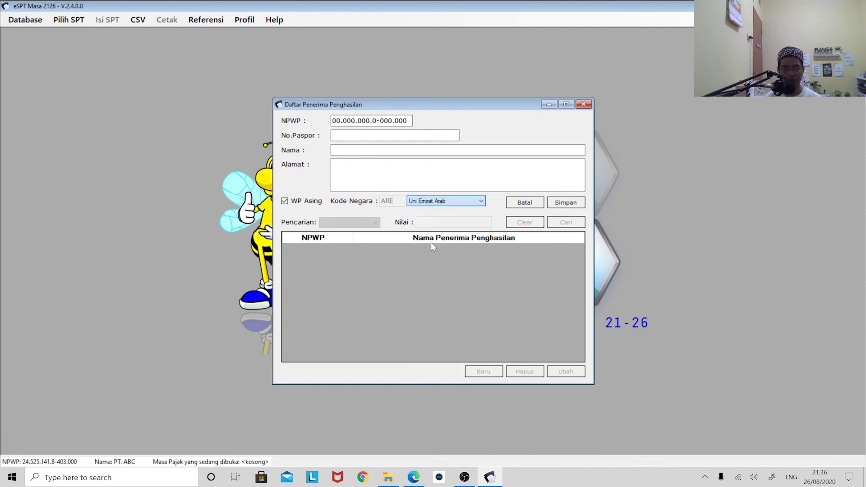
left_click(412, 202)
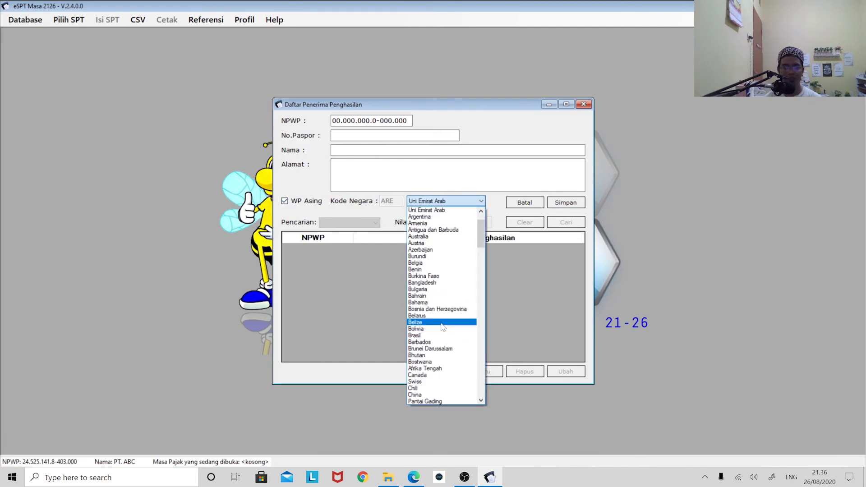
left_click(442, 325)
left_click(444, 201)
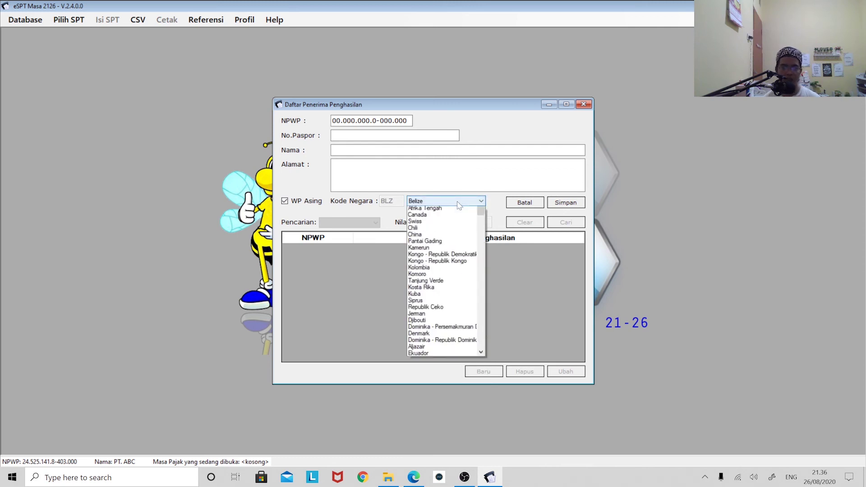
left_click(440, 323)
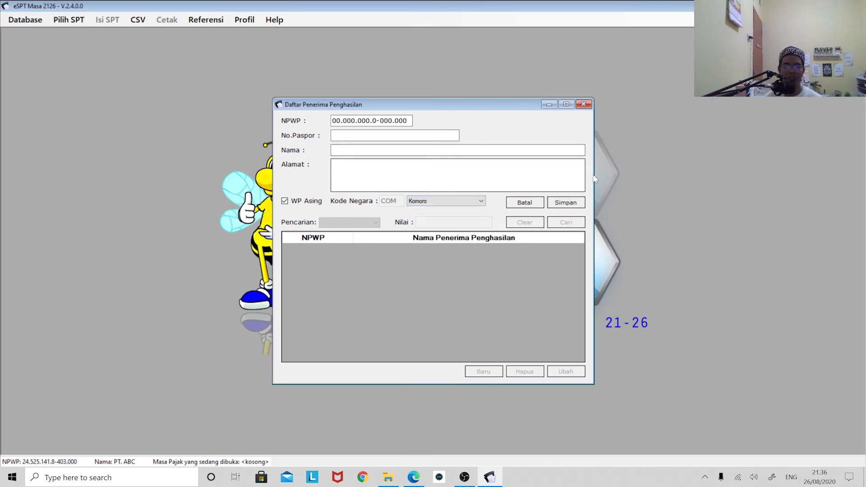
left_click(583, 105)
Step: Open the Daftar Pegawai A1 and start a new employee entry
left_click(211, 20)
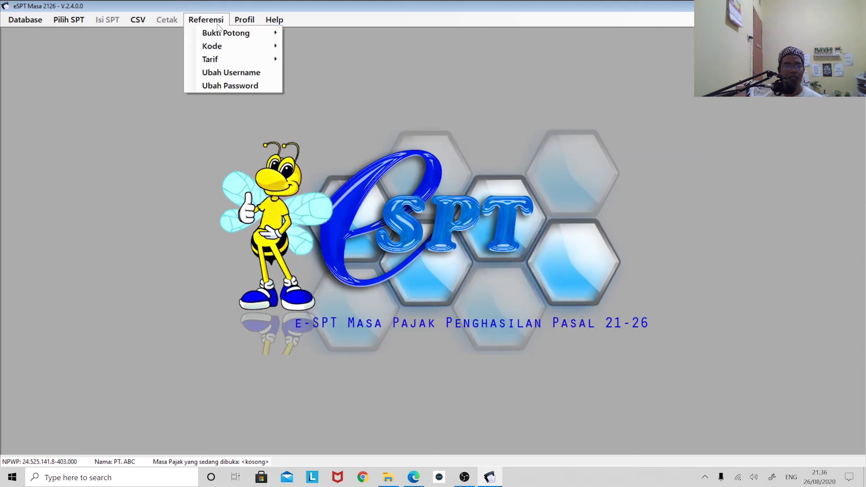
mouse_move(253, 33)
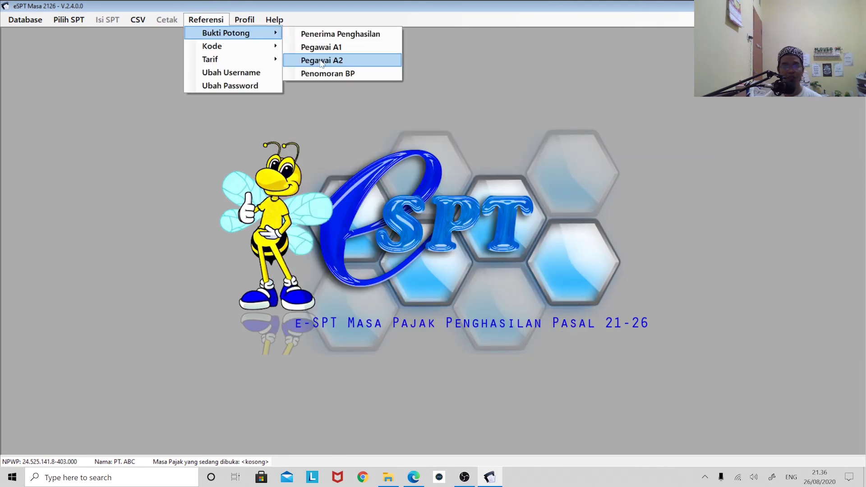
left_click(321, 49)
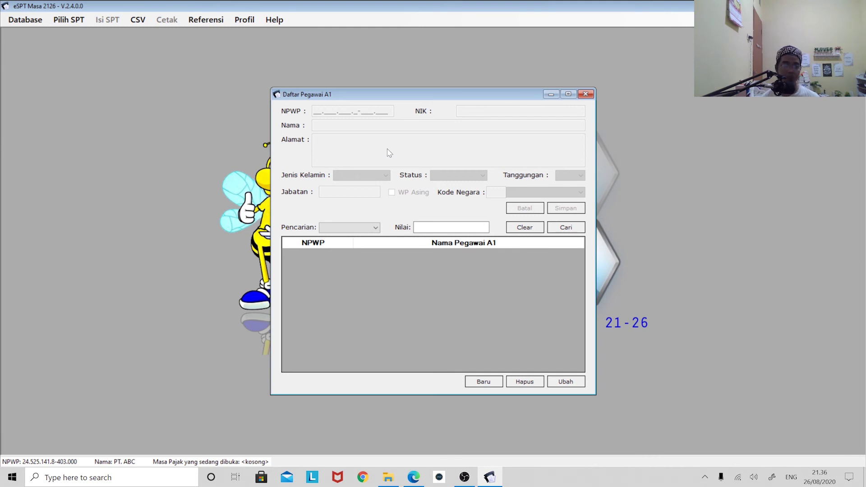
left_click(491, 382)
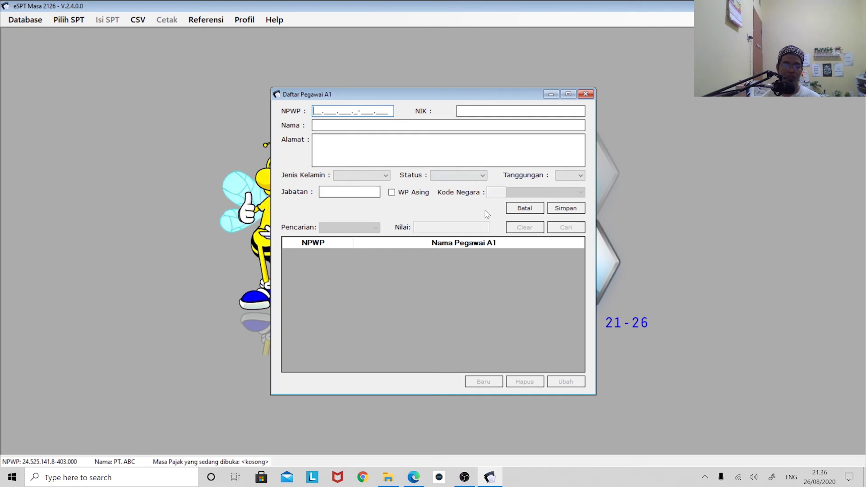
Step: Try Status K for the new A1 employee, view the Tanggungan options, and close the list without saving
left_click(375, 190)
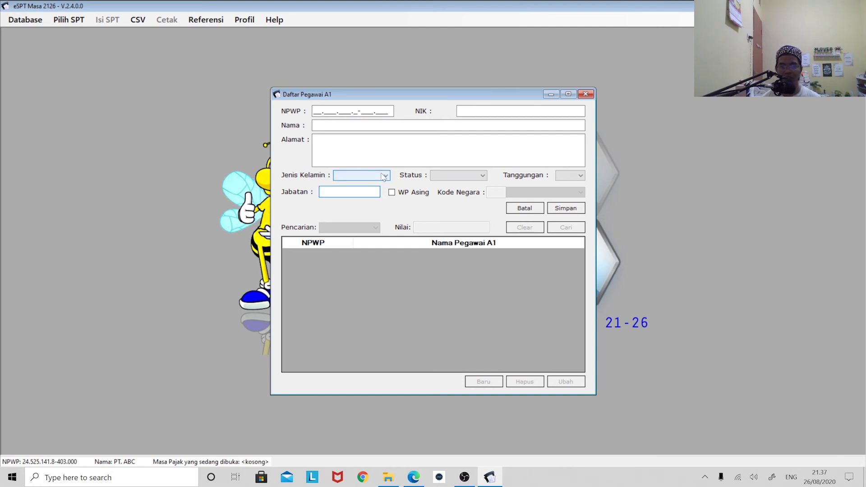
left_click(384, 176)
left_click(442, 179)
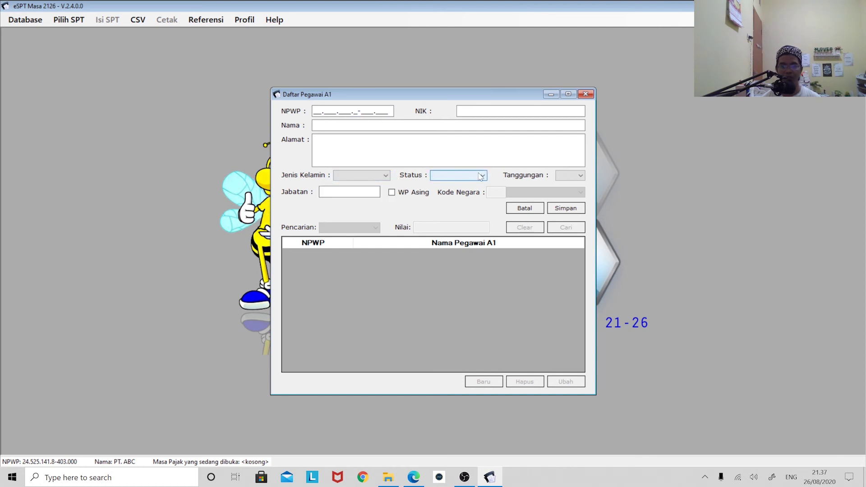
left_click(481, 175)
left_click(456, 185)
left_click(580, 175)
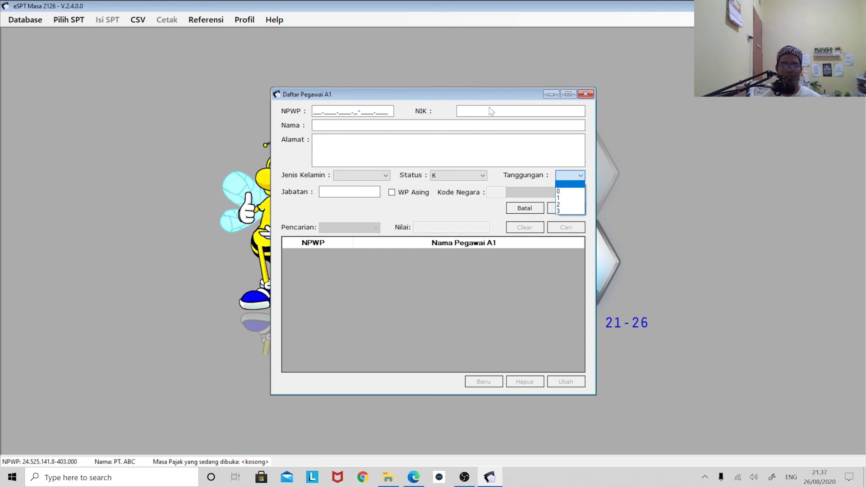
left_click(585, 95)
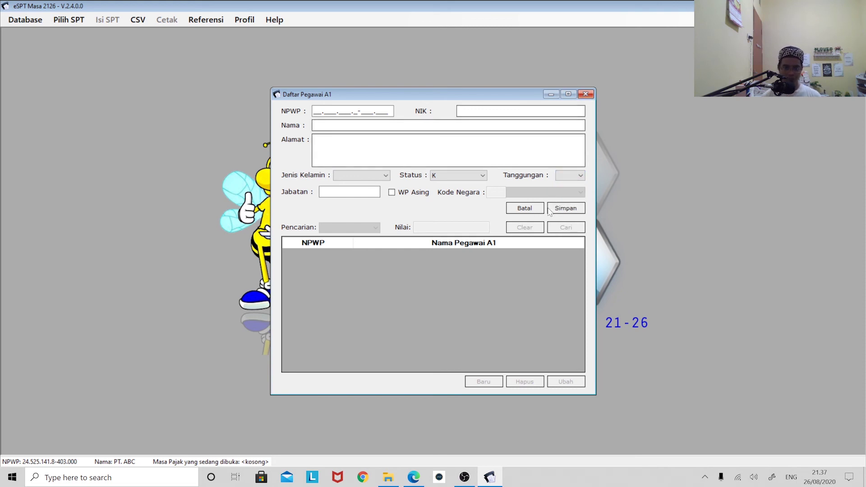
left_click(586, 95)
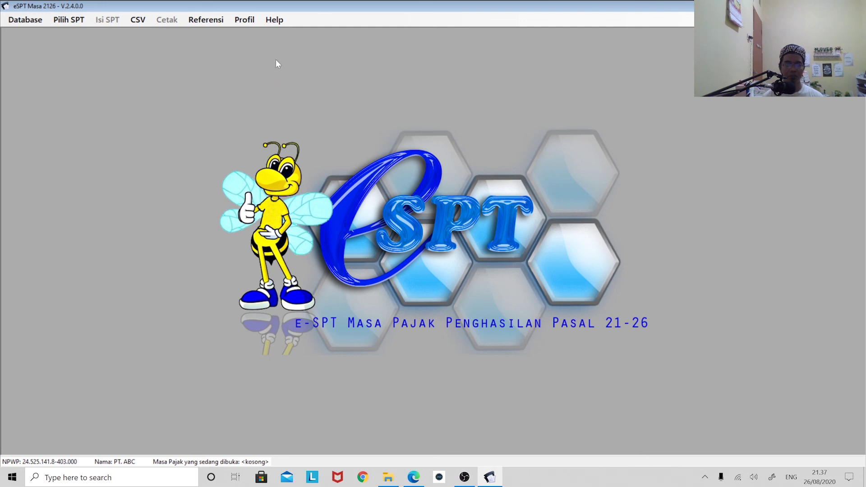
Step: View the Daftar Pegawai A2 with its employee fields, and close it
left_click(206, 19)
mouse_move(224, 36)
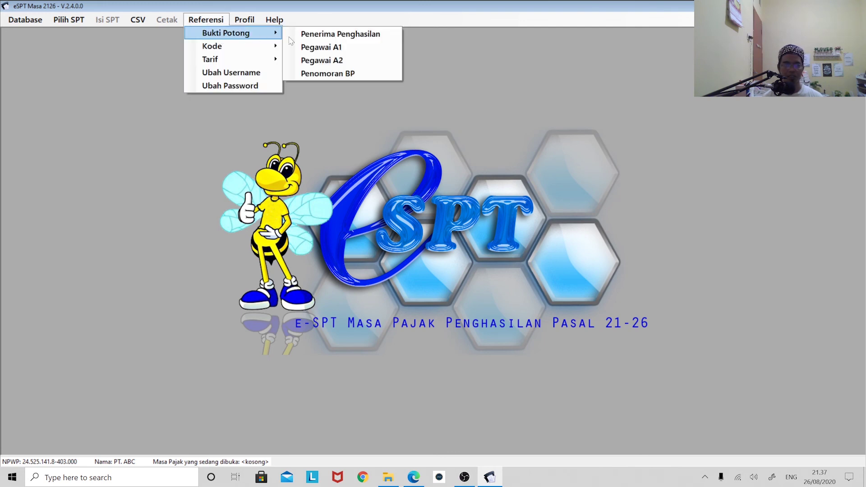
left_click(321, 61)
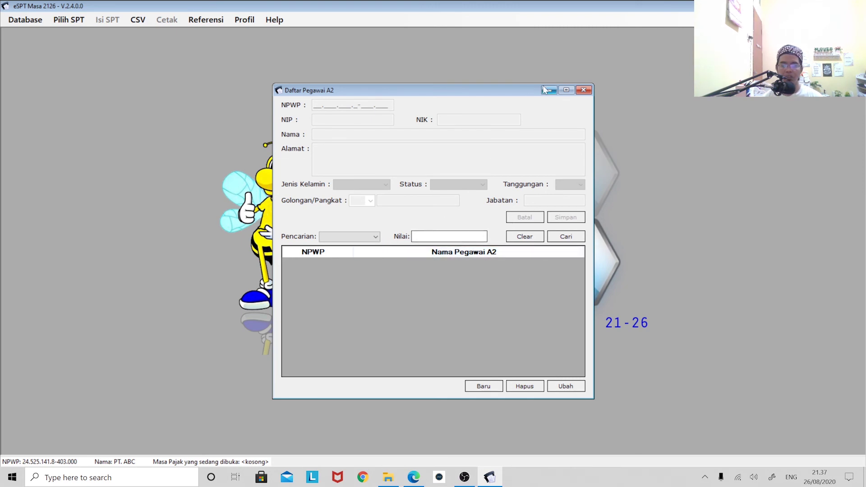
left_click(583, 90)
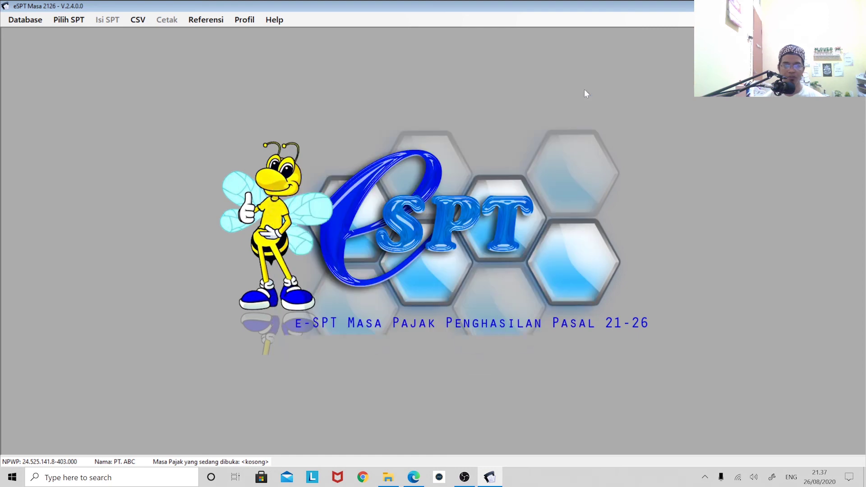
Step: Reopen the Daftar Pegawai A1 reference list
left_click(206, 20)
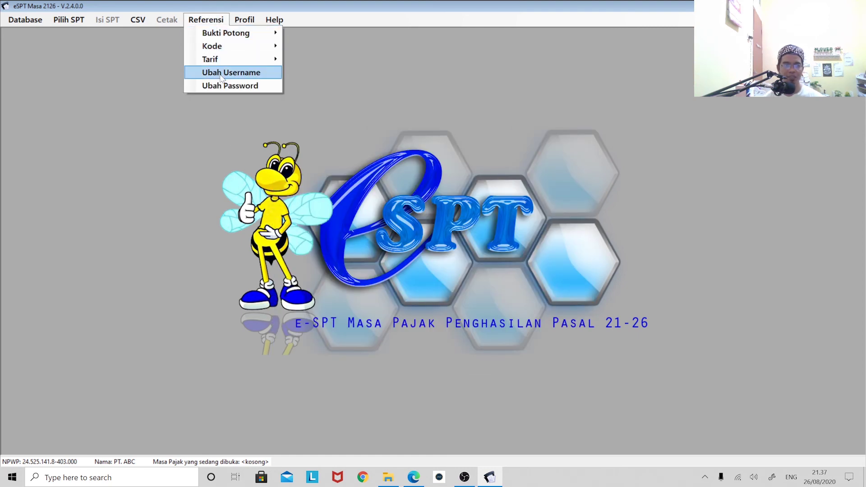
mouse_move(229, 33)
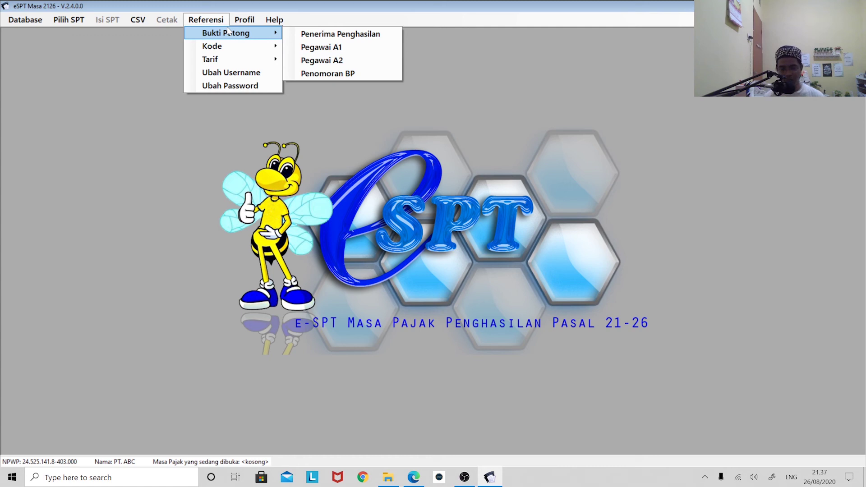
left_click(316, 47)
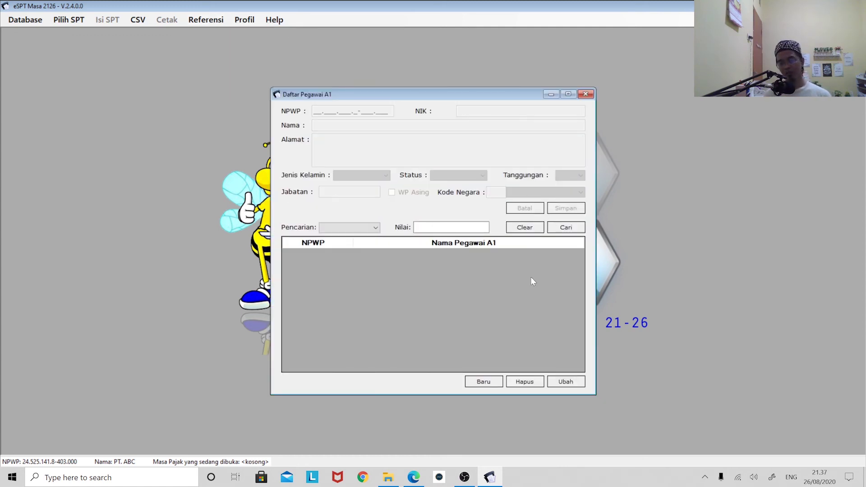
Step: Start a blank A1 employee entry and close it unsaved, and view the Profil Wajib Pajak window and close it
left_click(490, 382)
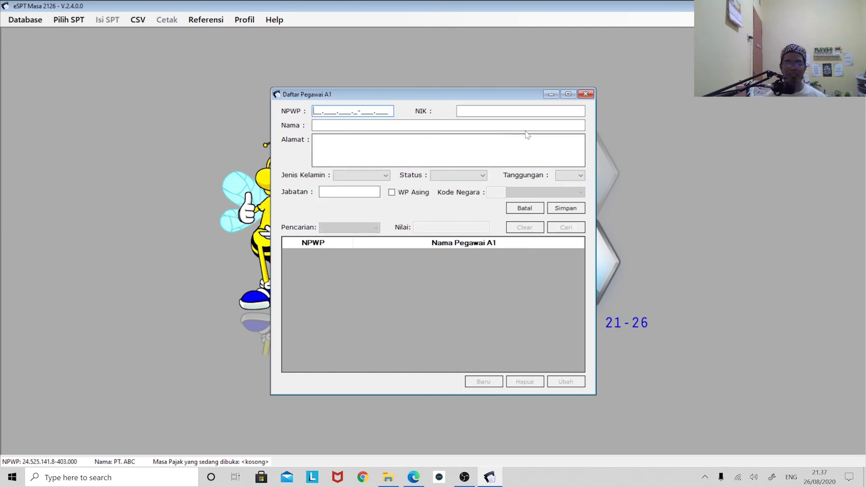
left_click(586, 94)
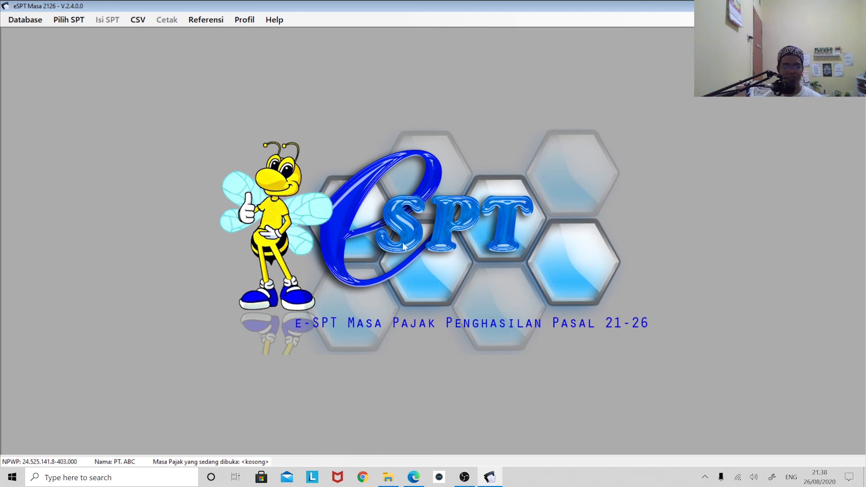
left_click(233, 20)
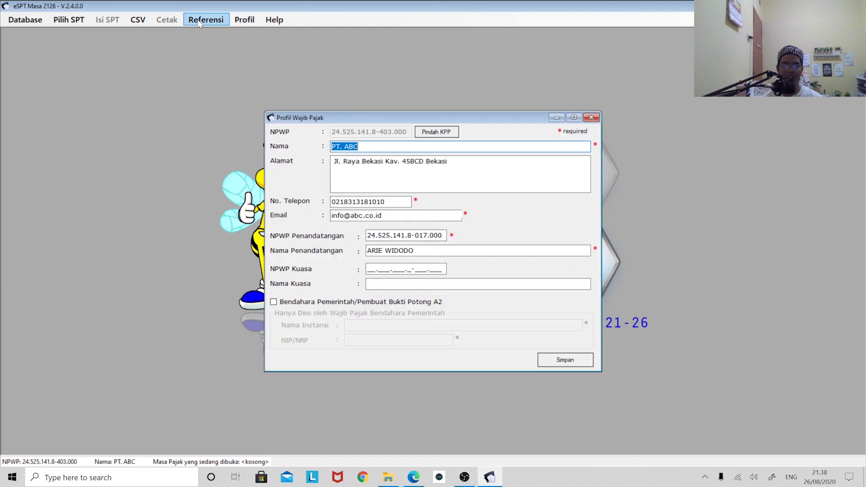
left_click(604, 121)
Step: View the CSV export window for the Bukti Potong references (Ekspor Referensi Bukti Potong) and close it without exporting
left_click(138, 20)
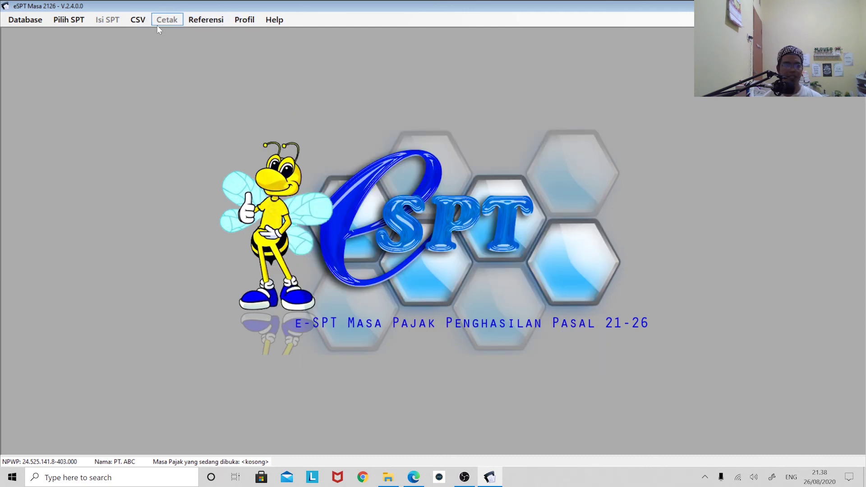
left_click(139, 18)
mouse_move(198, 33)
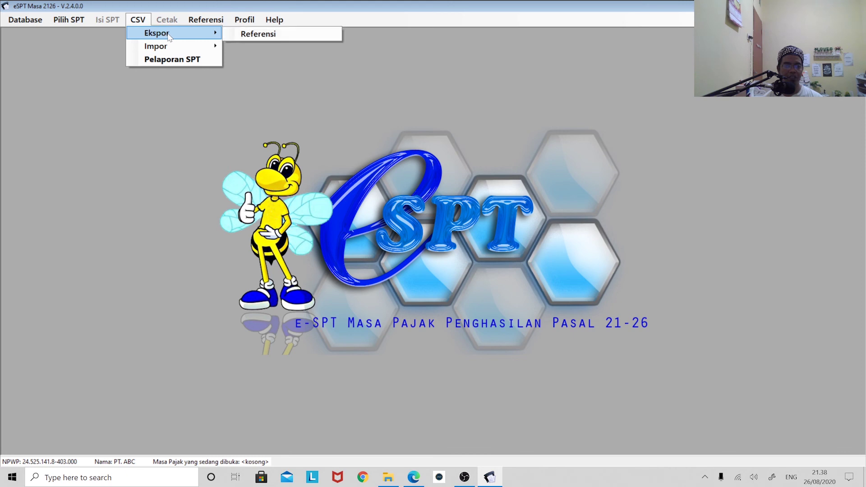
left_click(234, 34)
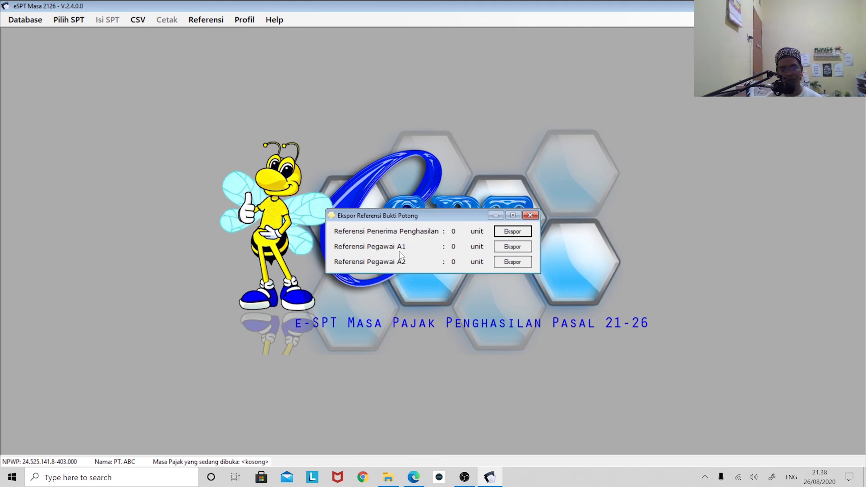
left_click(530, 216)
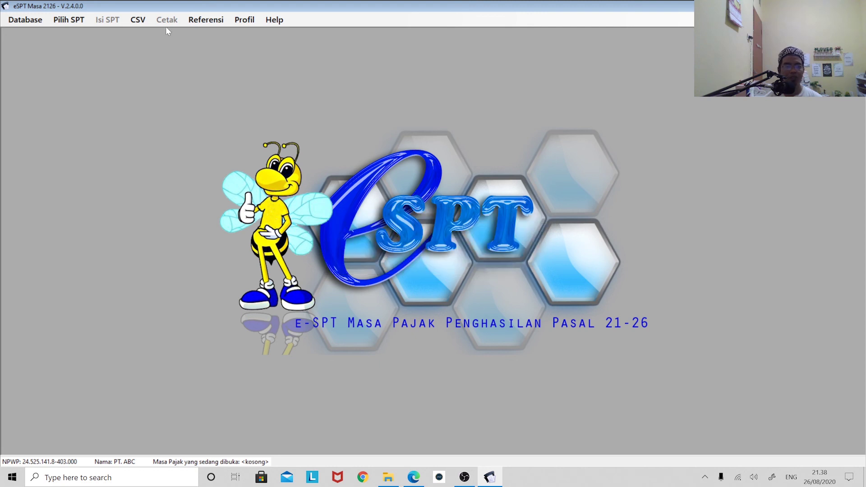
Step: View the CSV import window for the Penerima Penghasilan reference and close it without importing a file
left_click(138, 19)
mouse_move(175, 46)
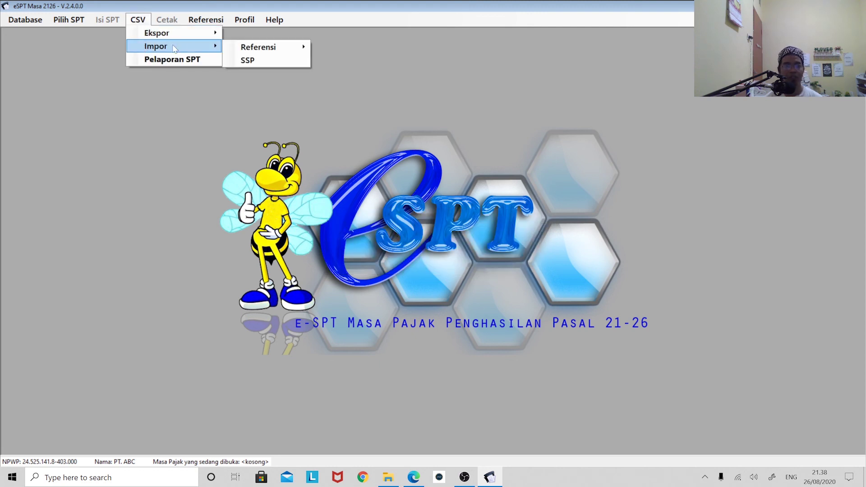
mouse_move(244, 50)
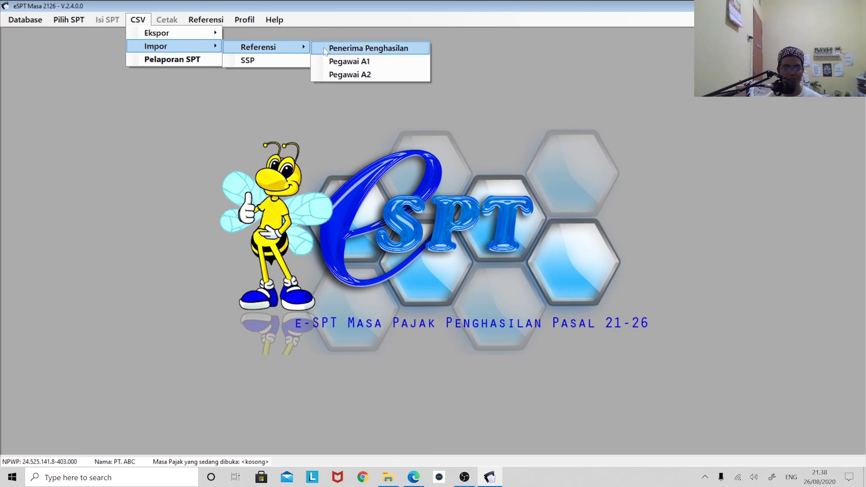
left_click(342, 50)
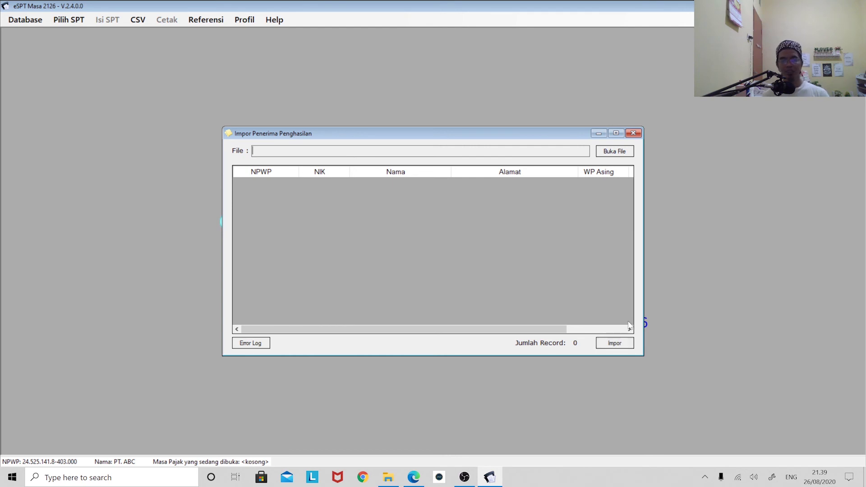
left_click(633, 133)
Step: View the Impor SSP/Pbk window for importing tax payment data from CSV, and close it
left_click(138, 19)
mouse_move(180, 46)
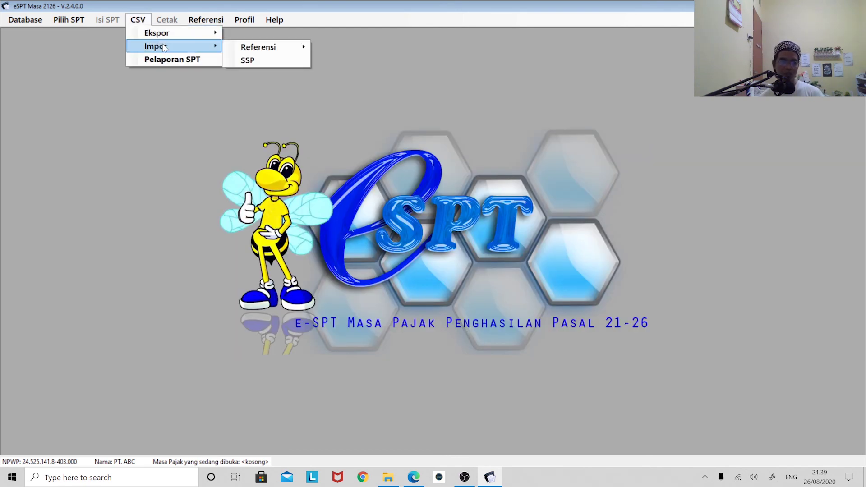
left_click(259, 61)
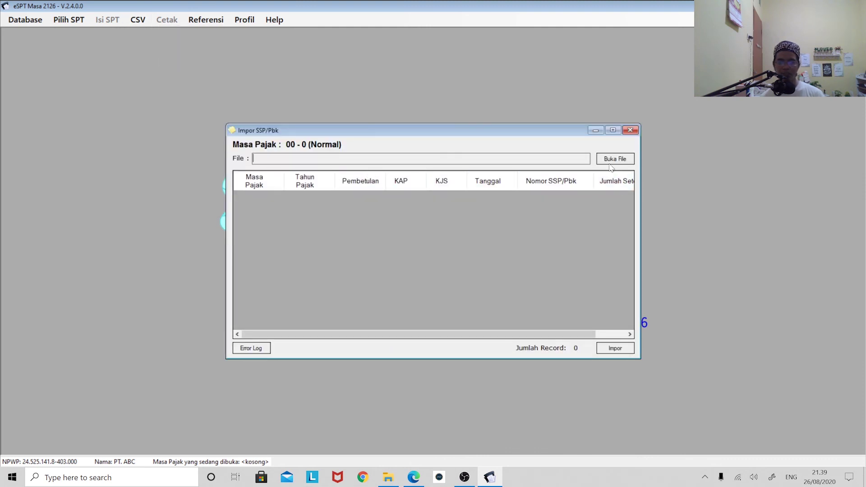
left_click(632, 130)
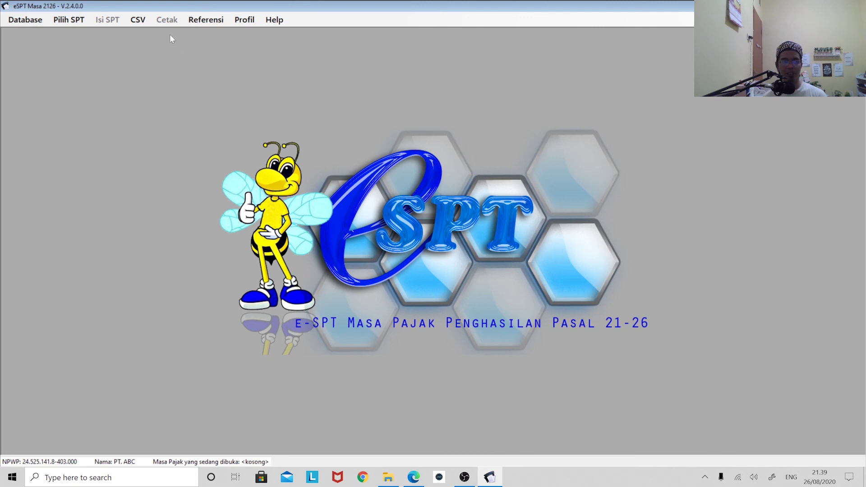
Step: View the Pembuatan CSV untuk Pelaporan SPT window for creating the reporting file, and close it
left_click(138, 20)
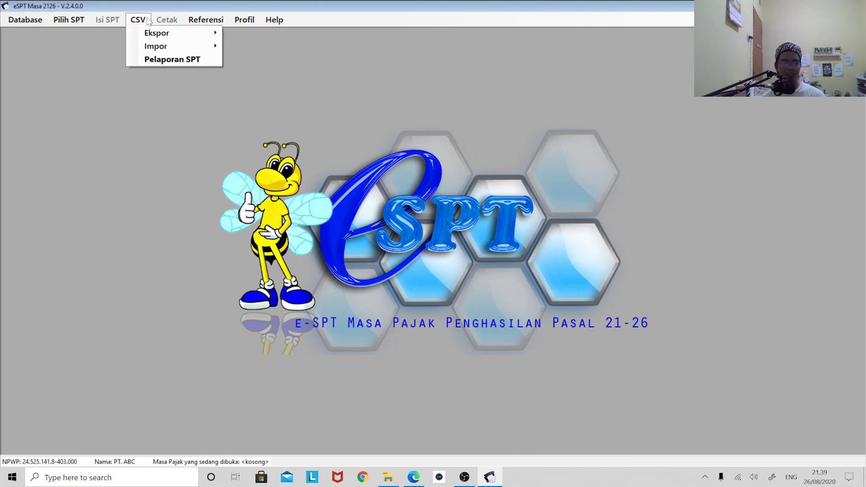
left_click(176, 61)
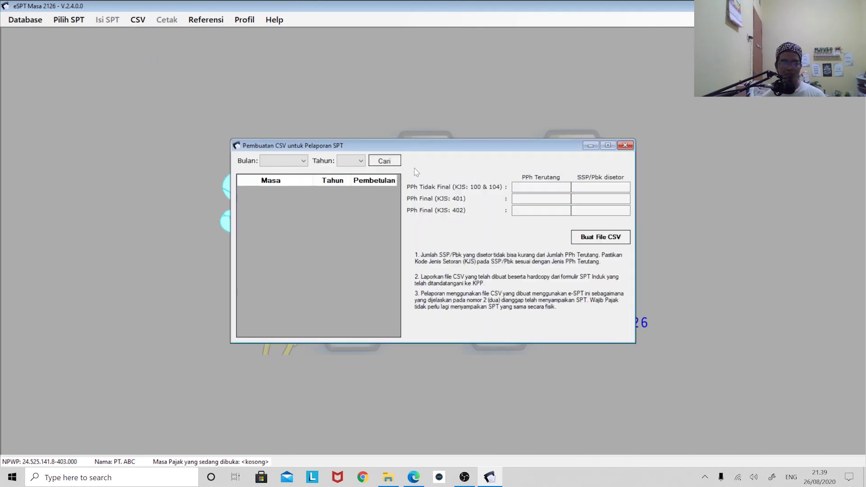
left_click(625, 146)
left_click(68, 20)
mouse_move(42, 22)
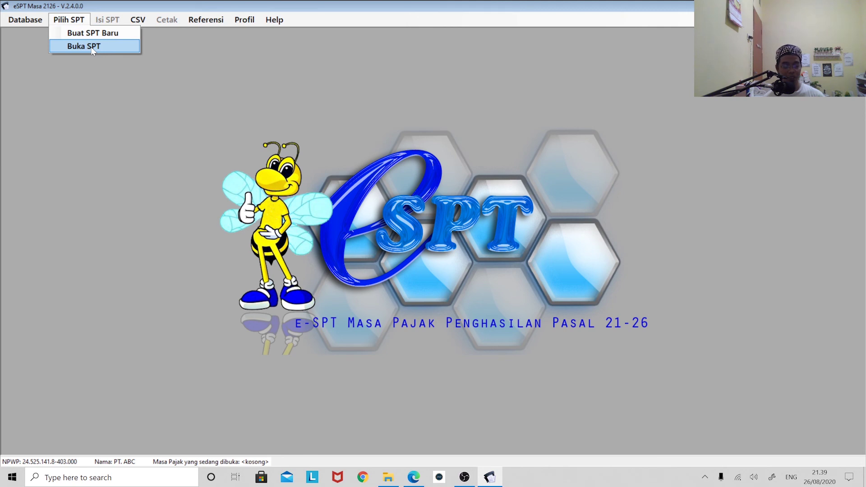
left_click(259, 63)
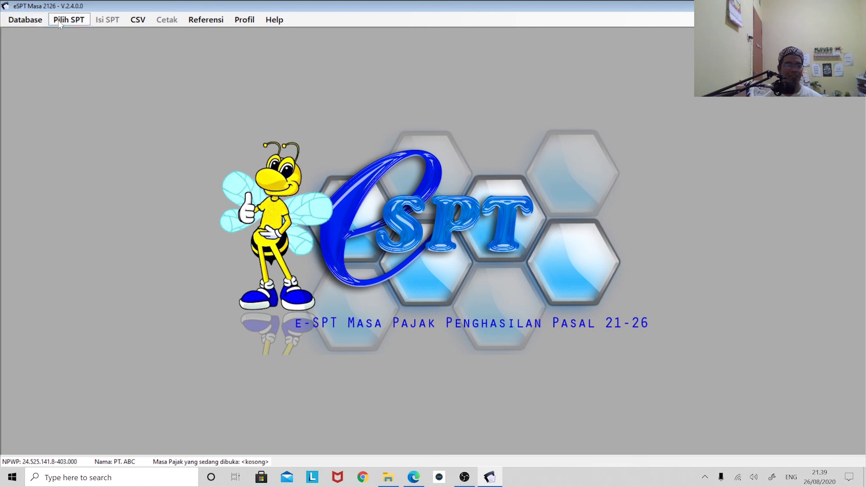
left_click(72, 21)
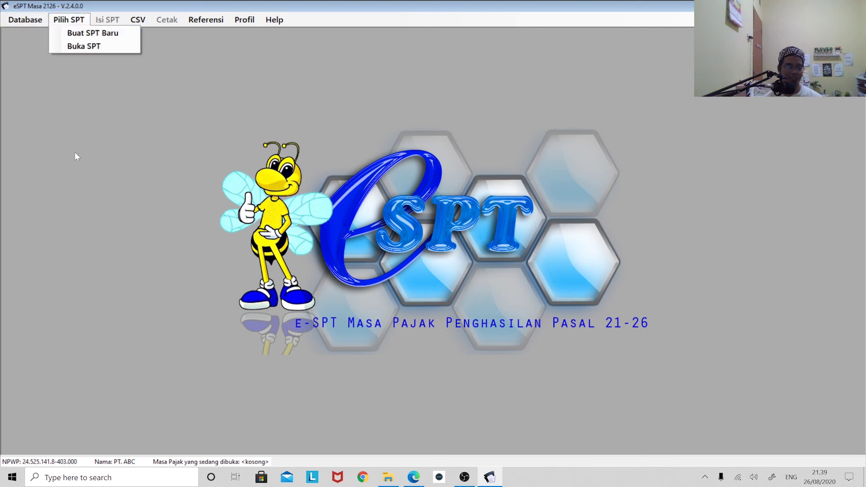
left_click(176, 302)
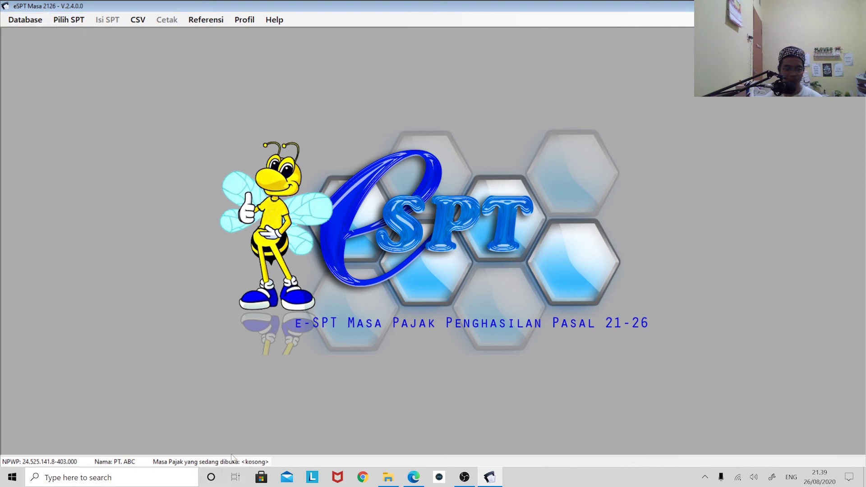